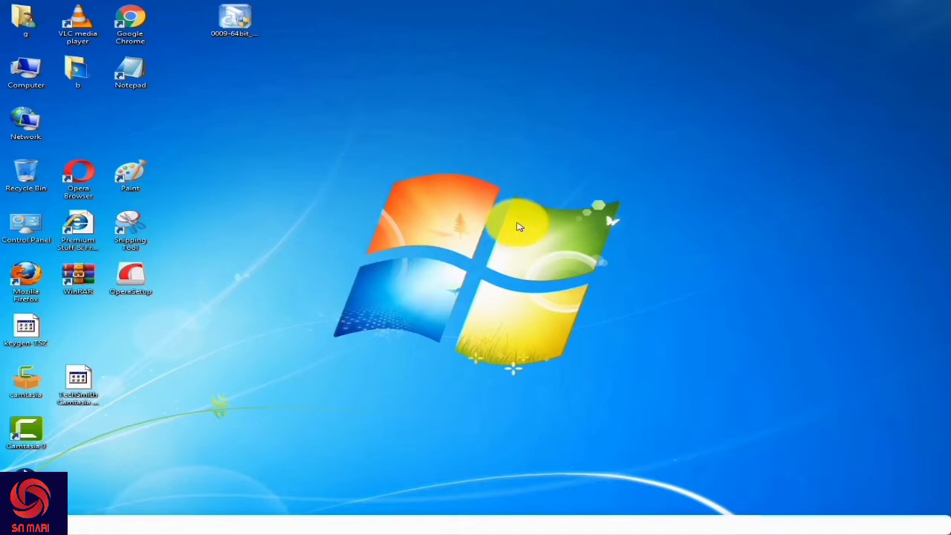
Review the list of required blog pages in the Notepad file b.
left_click(318, 525)
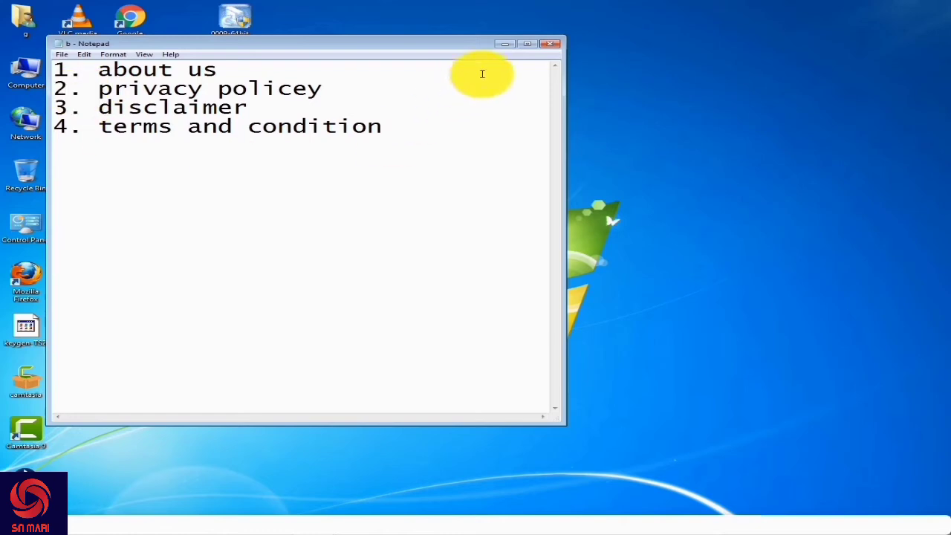
left_click(507, 43)
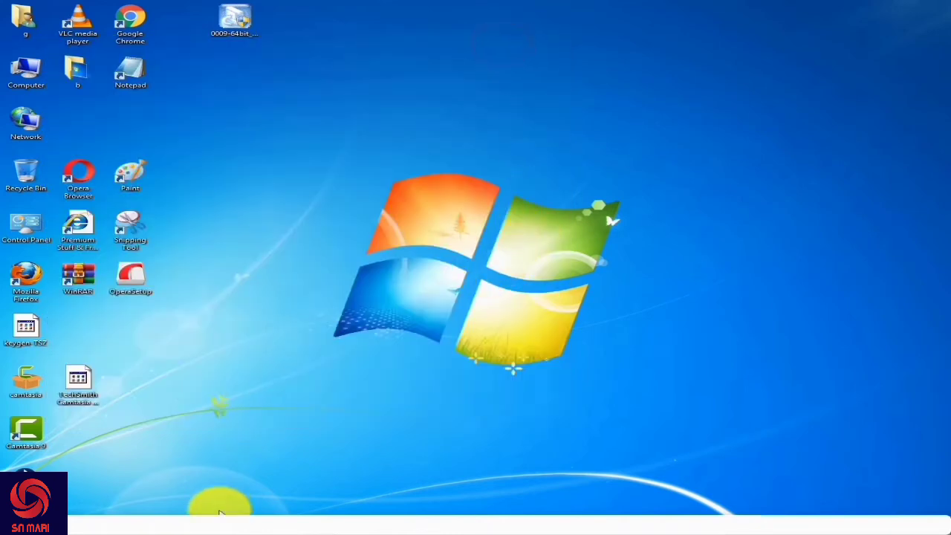
Switch to Google Chrome and open Blogger from the Google apps list.
left_click(264, 512)
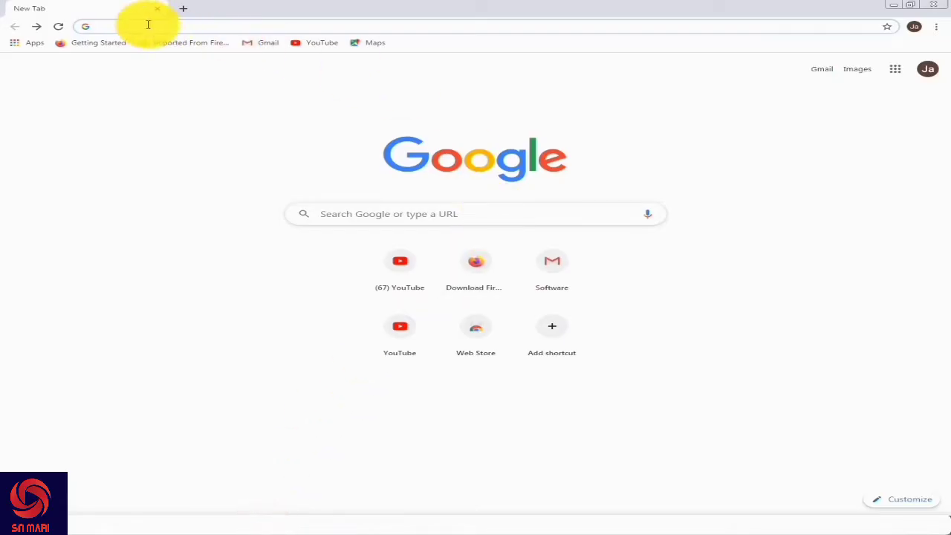
left_click(896, 72)
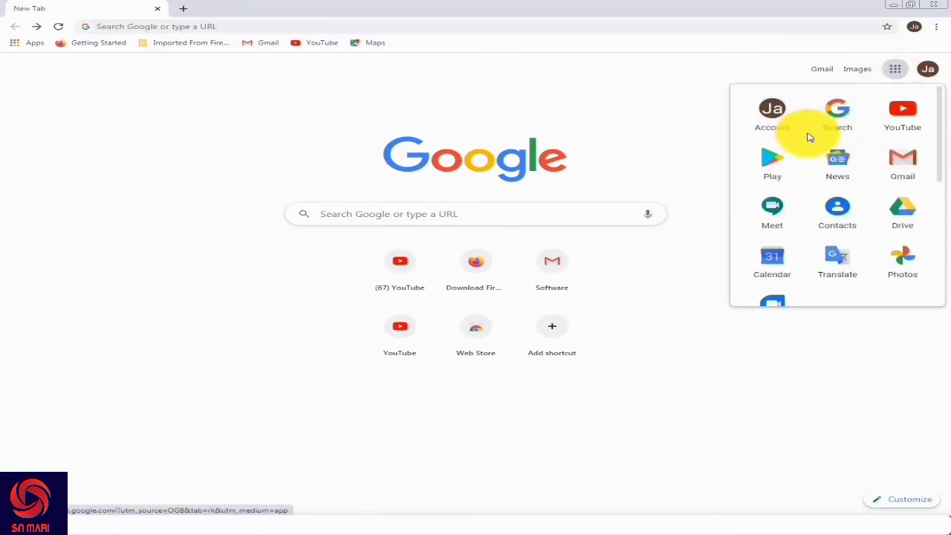
scroll(834, 246, "down", 5)
scroll(914, 220, "up", 4)
scroll(878, 227, "down", 1)
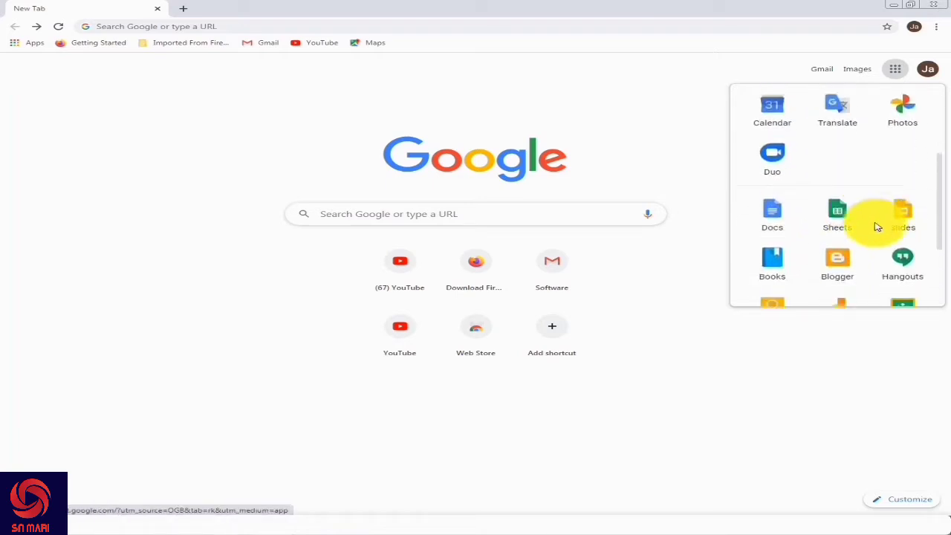
scroll(835, 265, "down", 1)
left_click(838, 246)
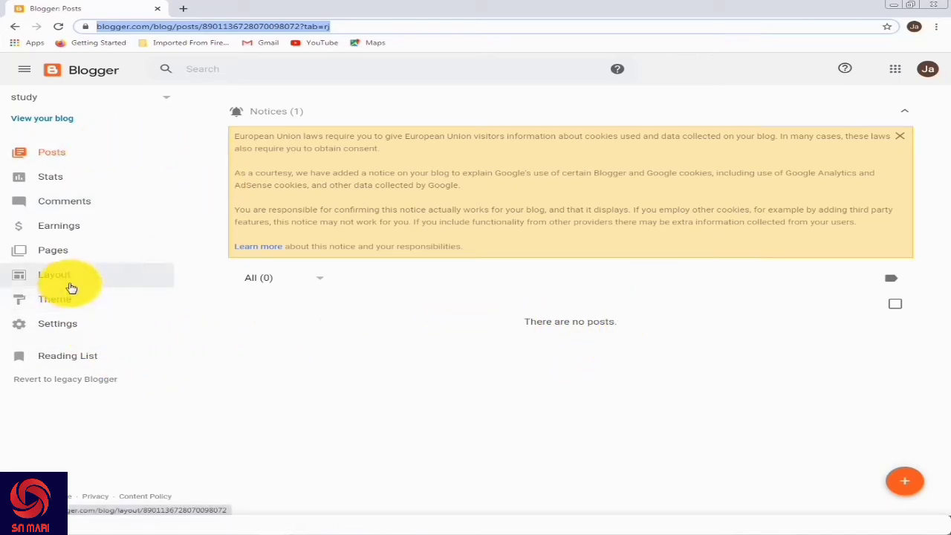
Review the existing "about us" page among the blog's pages and check the page list in Notepad.
left_click(46, 256)
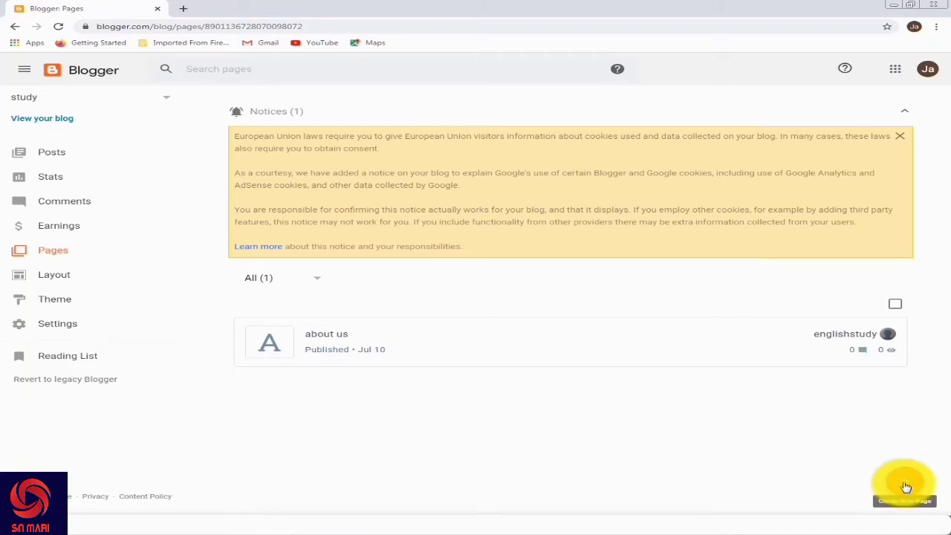
left_click(338, 339)
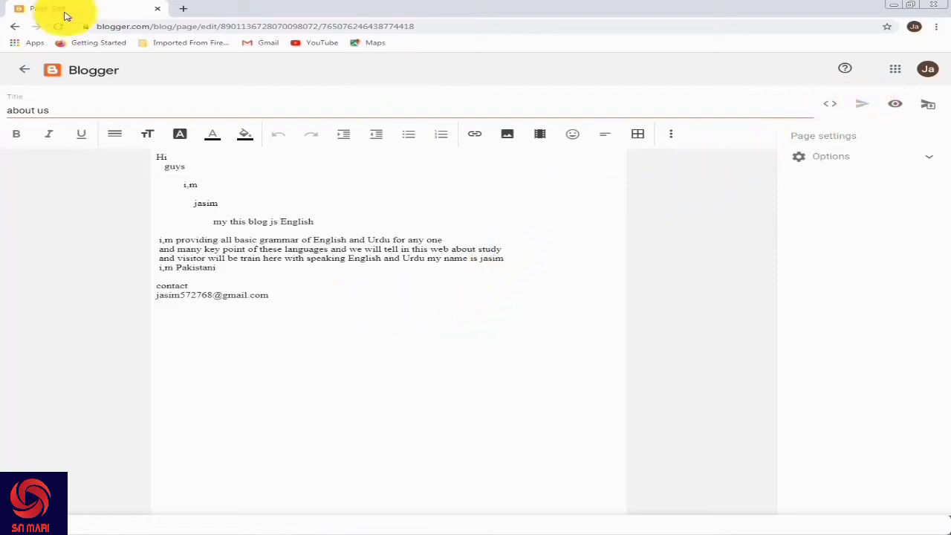
left_click(13, 27)
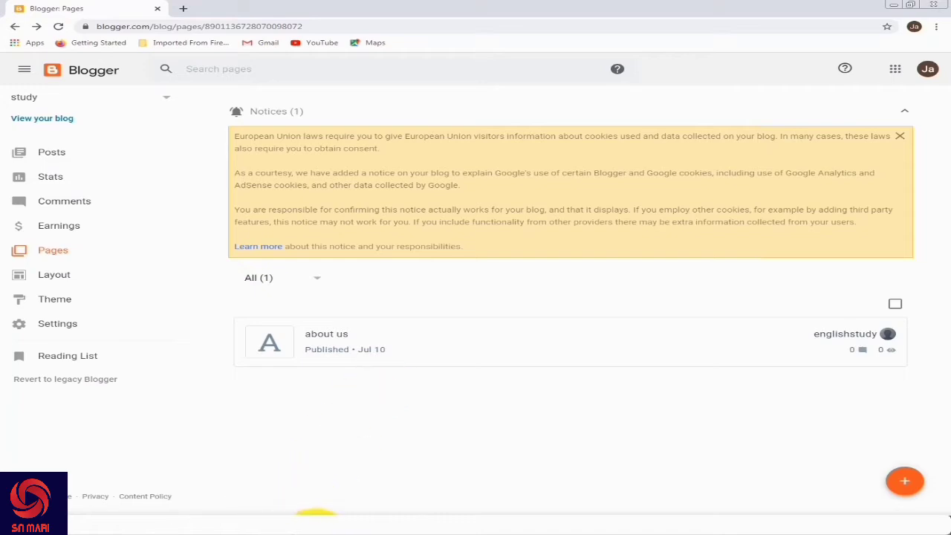
left_click(315, 522)
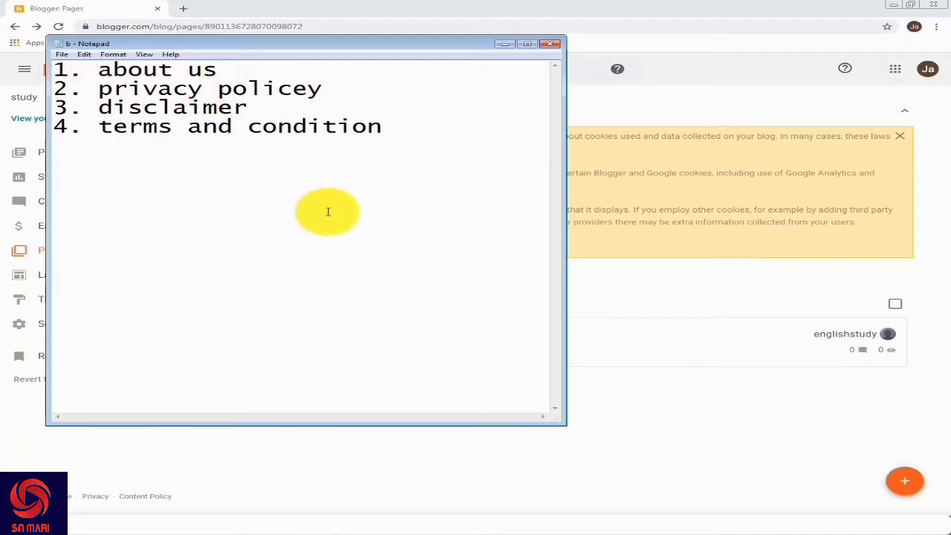
left_click(503, 43)
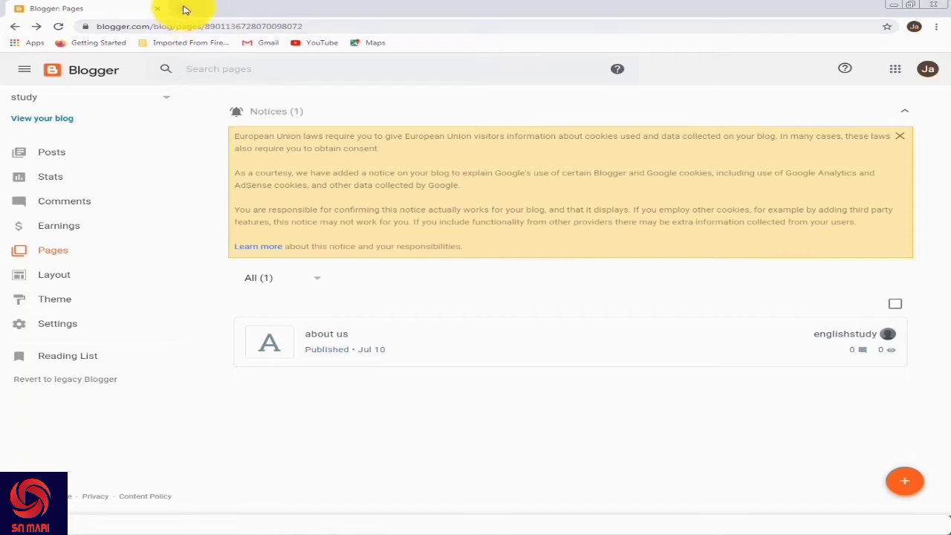
Search for "free privacy policy generator" in a new browser tab and open the privacypolicygenerator.info result.
left_click(186, 10)
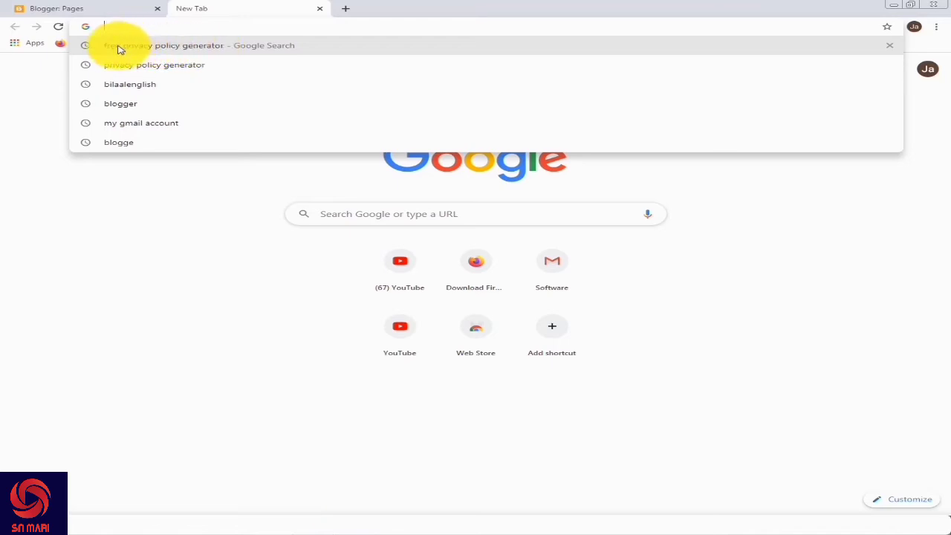
left_click(229, 49)
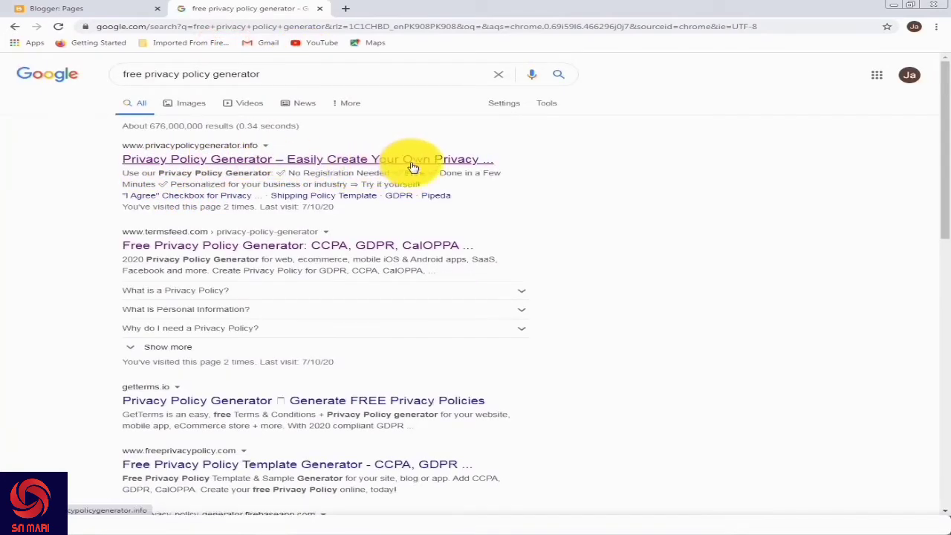
left_click(229, 159)
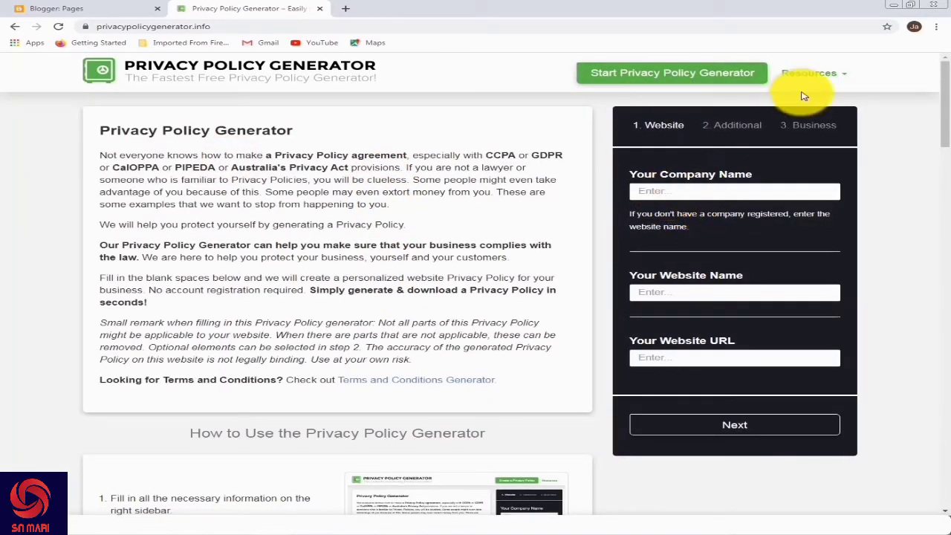
Fill in the company name as englishstudy and the website name as jsenglishstudy.
left_click(654, 191)
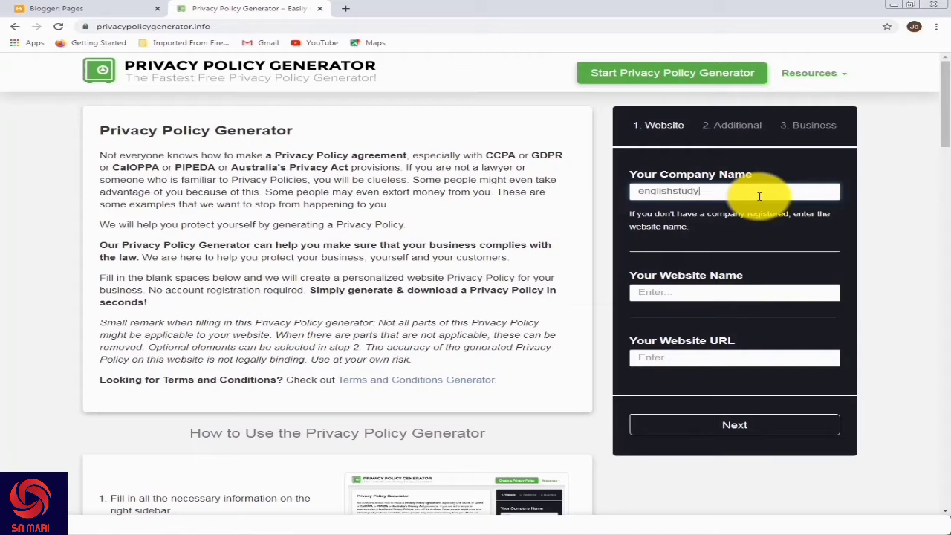
left_click(672, 290)
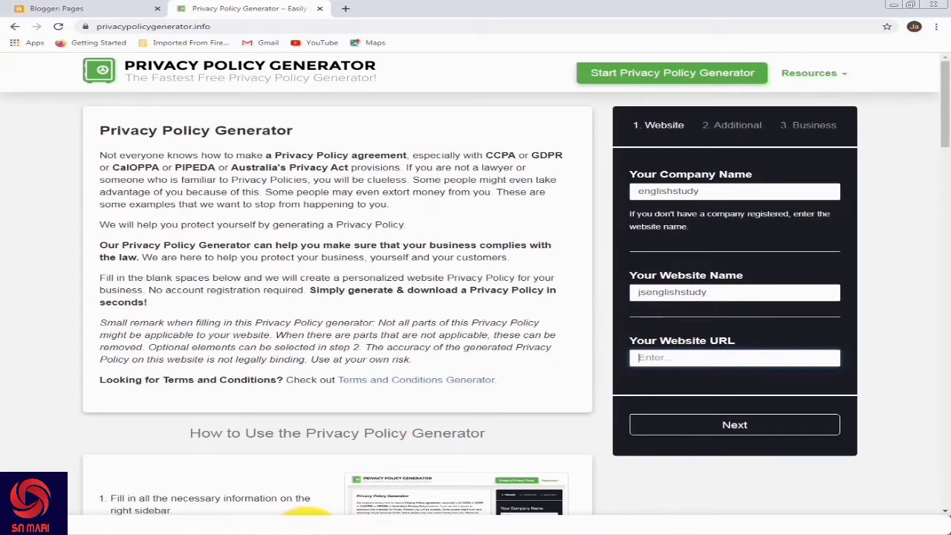
Paste the copied contact e-mail address below the page list in Notepad and return to the browser.
left_click(313, 524)
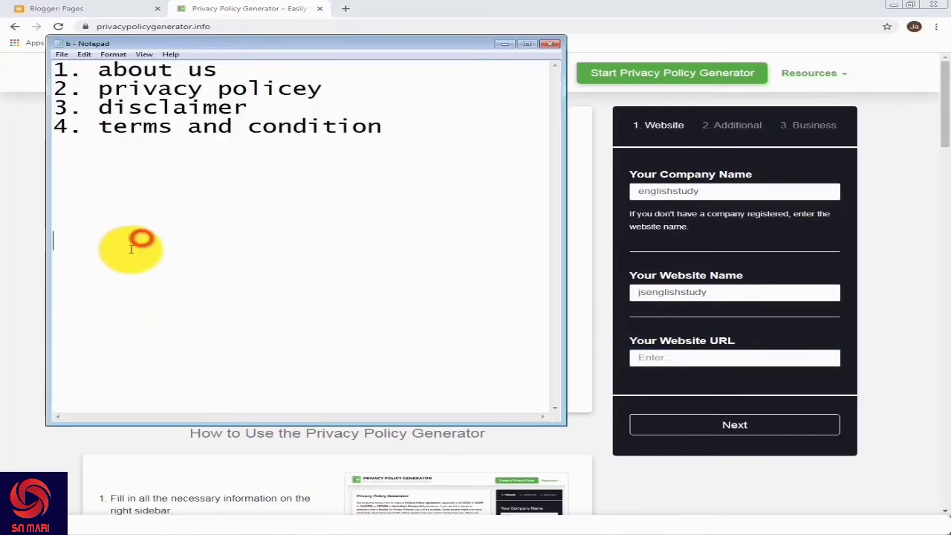
right_click(109, 259)
left_click(144, 307)
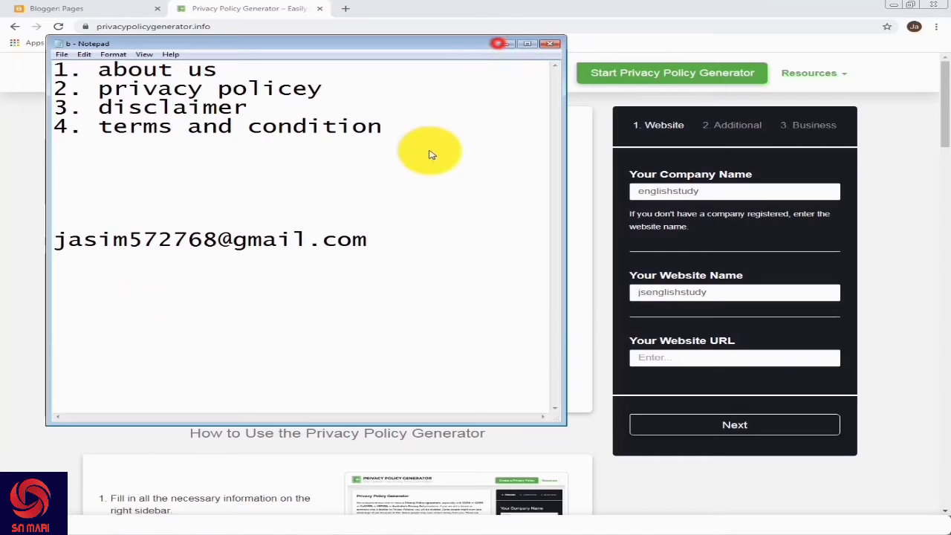
left_click(505, 43)
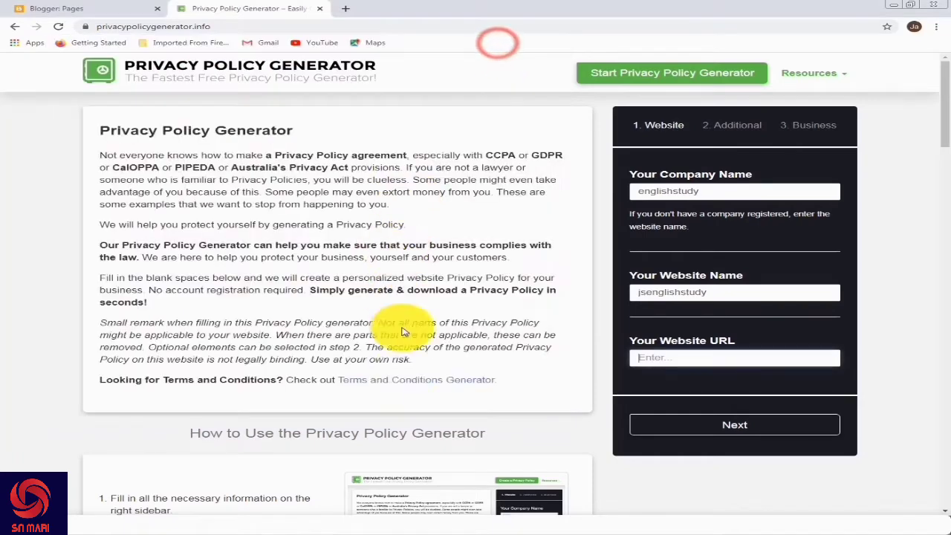
View the "study" blog from Blogger and copy its address, jsenglishstudy.blogspot.com.
left_click(37, 12)
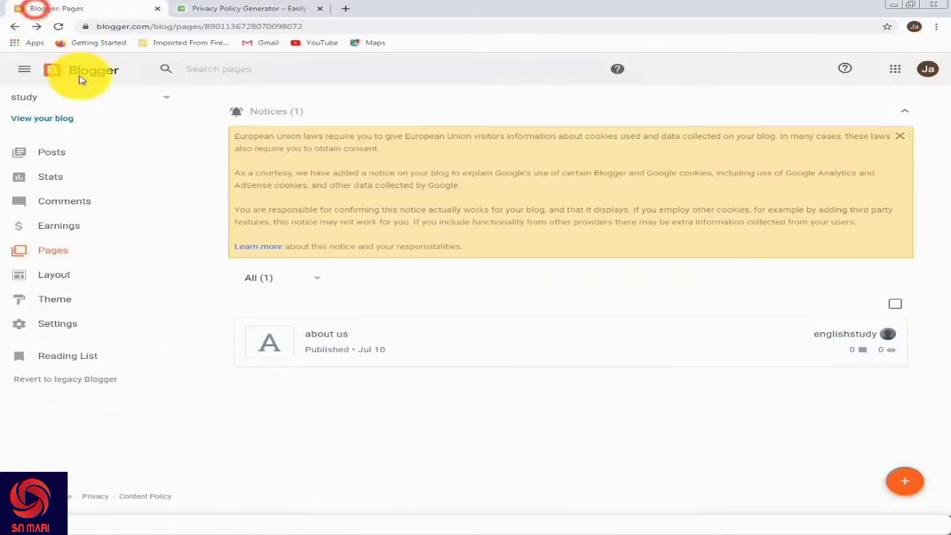
left_click(21, 120)
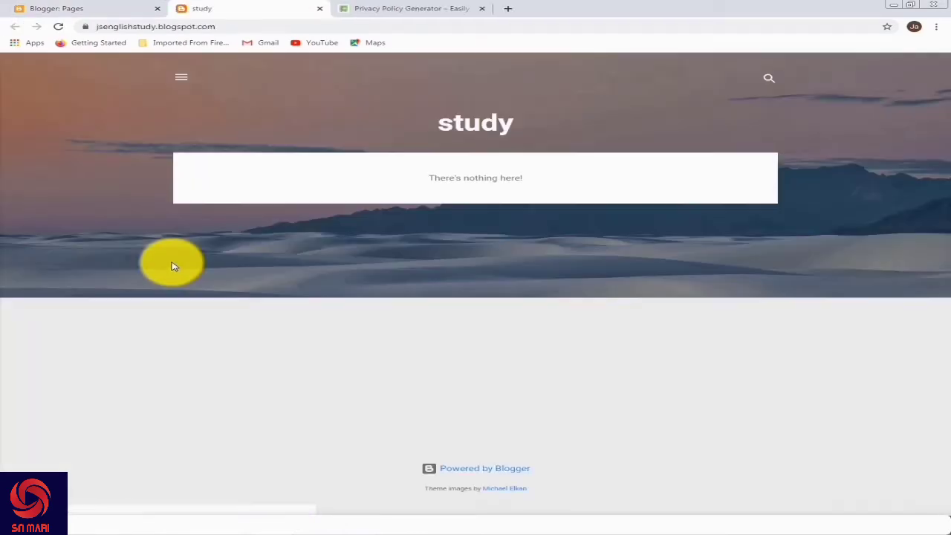
left_click(223, 26)
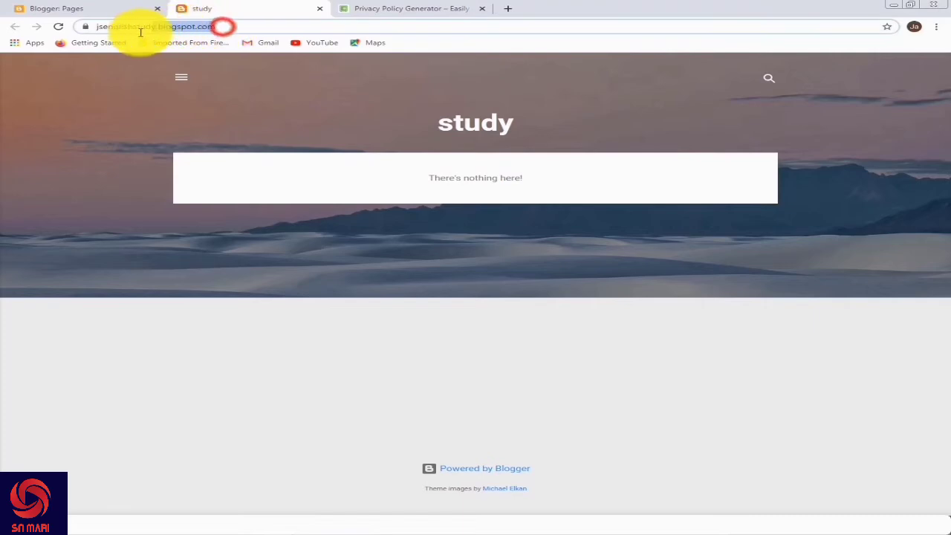
right_click(104, 27)
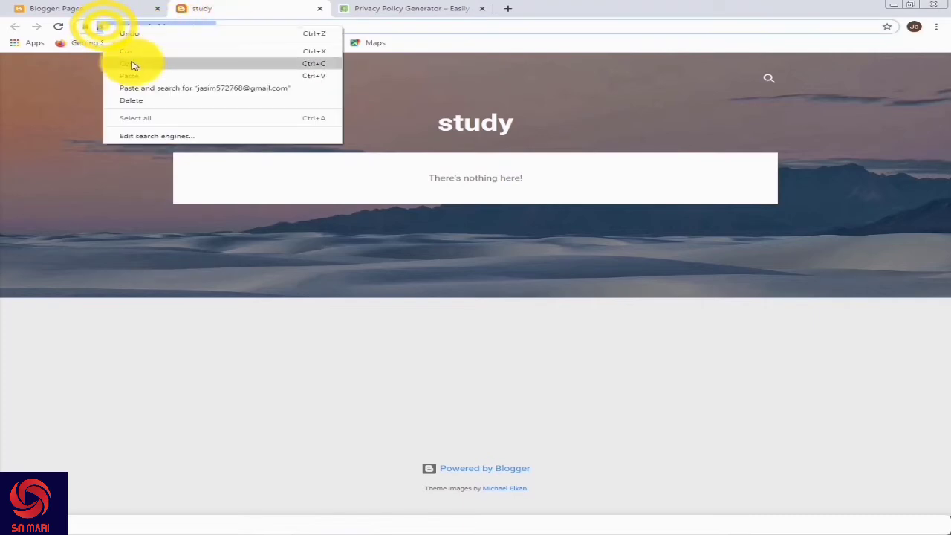
left_click(131, 65)
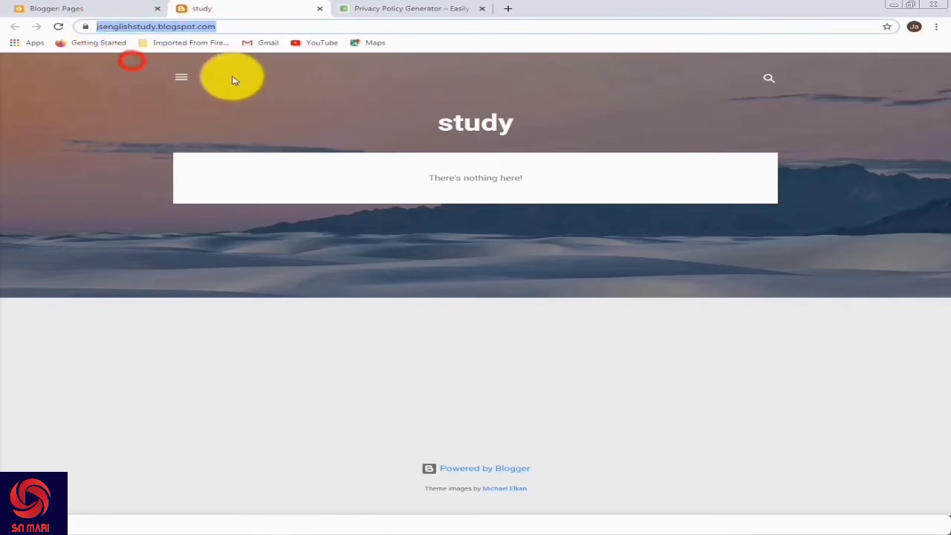
Paste the copied blog address as the website URL in the privacy policy generator and continue to the additional questions.
left_click(386, 11)
left_click(662, 358)
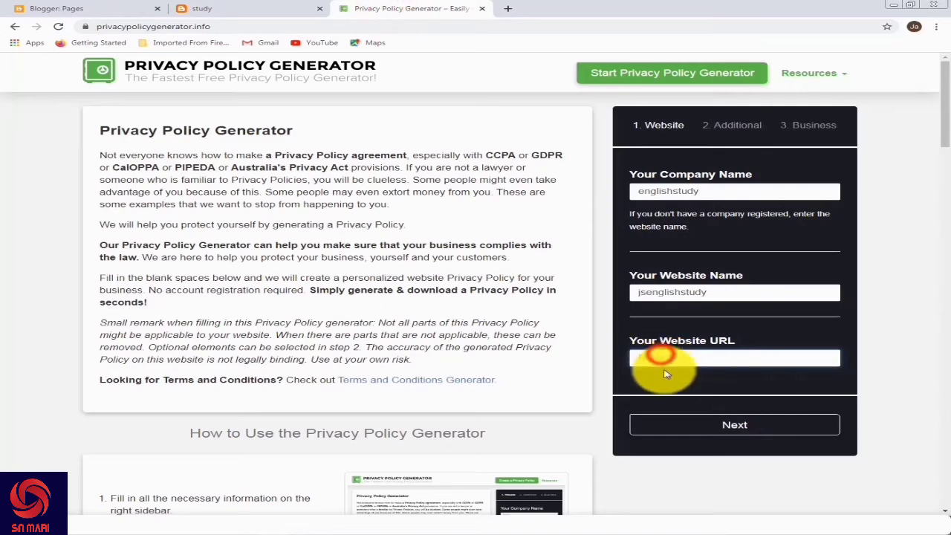
right_click(651, 358)
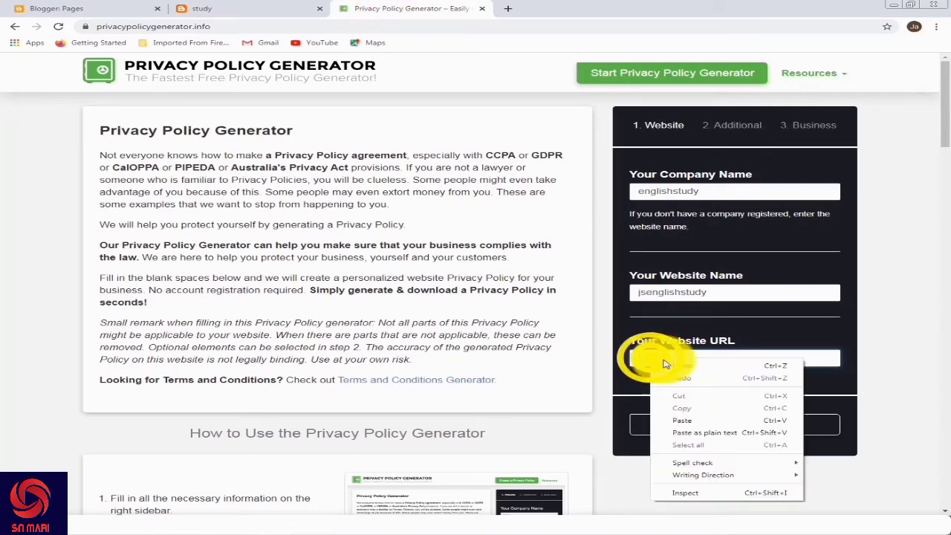
left_click(685, 423)
left_click(718, 426)
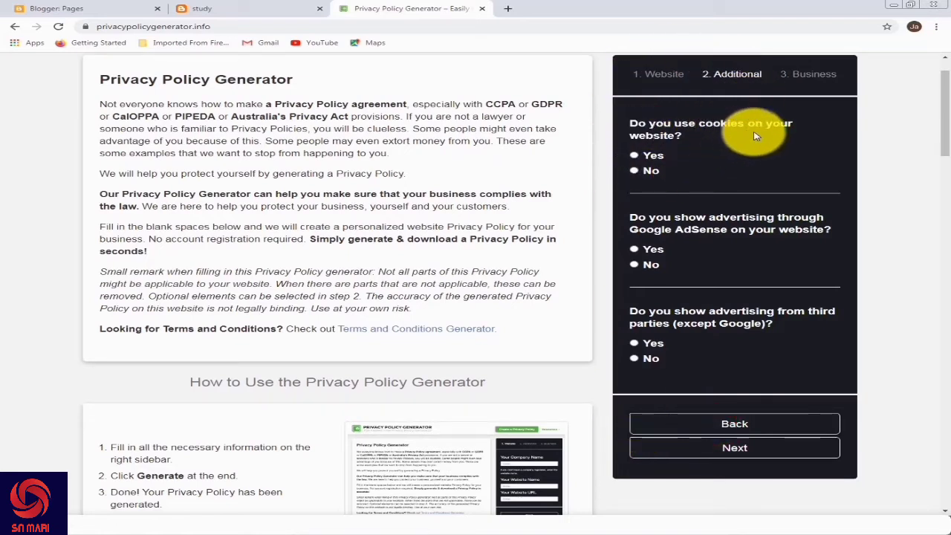
Answer No to cookies, Yes to Google AdSense advertising and No to third-party advertising, and continue to the business details.
left_click(636, 172)
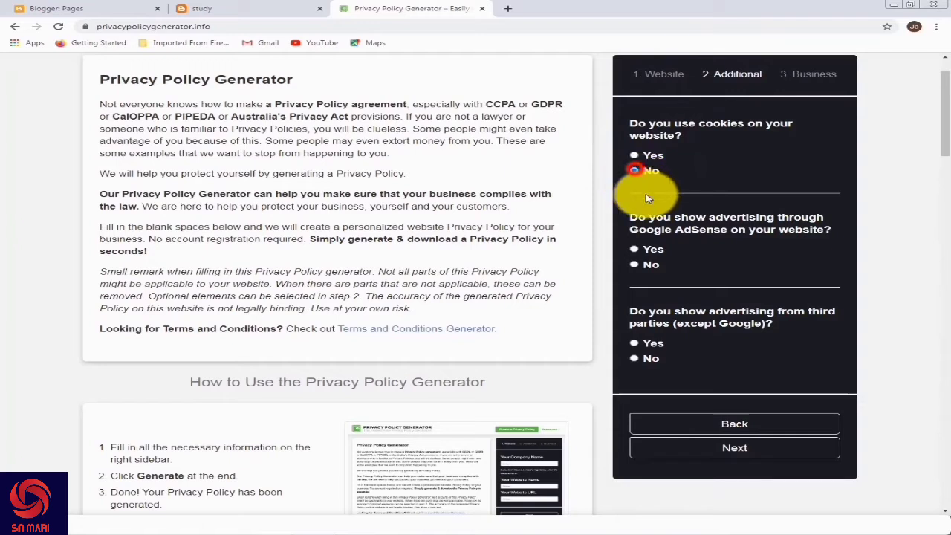
left_click(636, 252)
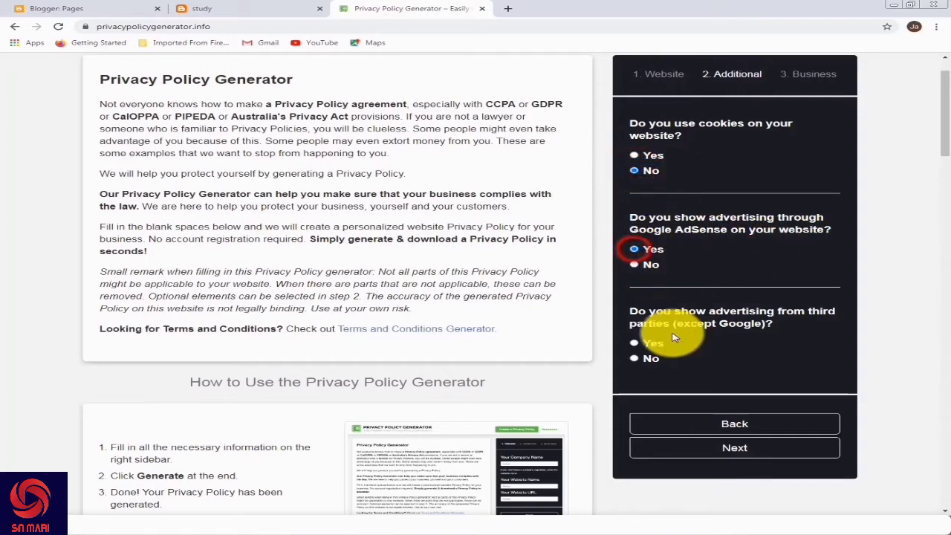
left_click(636, 360)
left_click(733, 449)
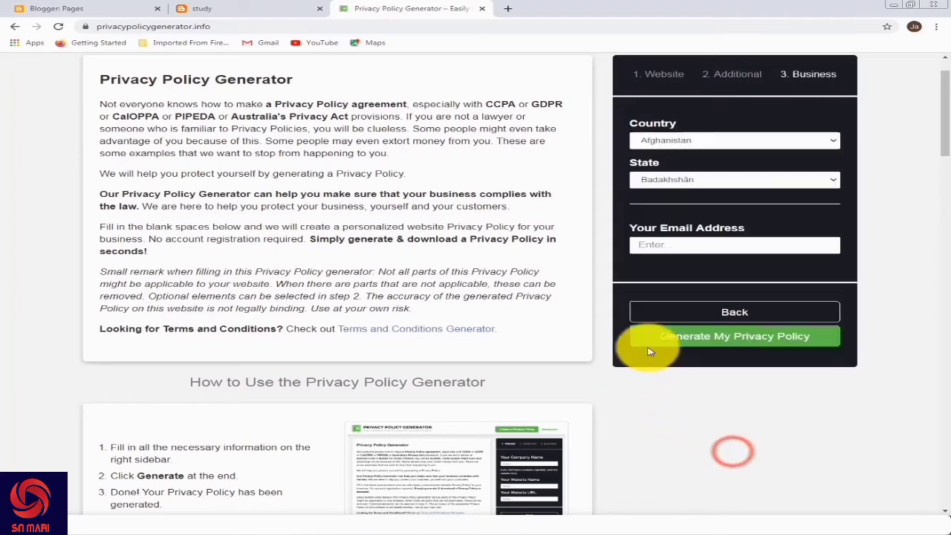
Set the country in the business details to Pakistan.
left_click(834, 144)
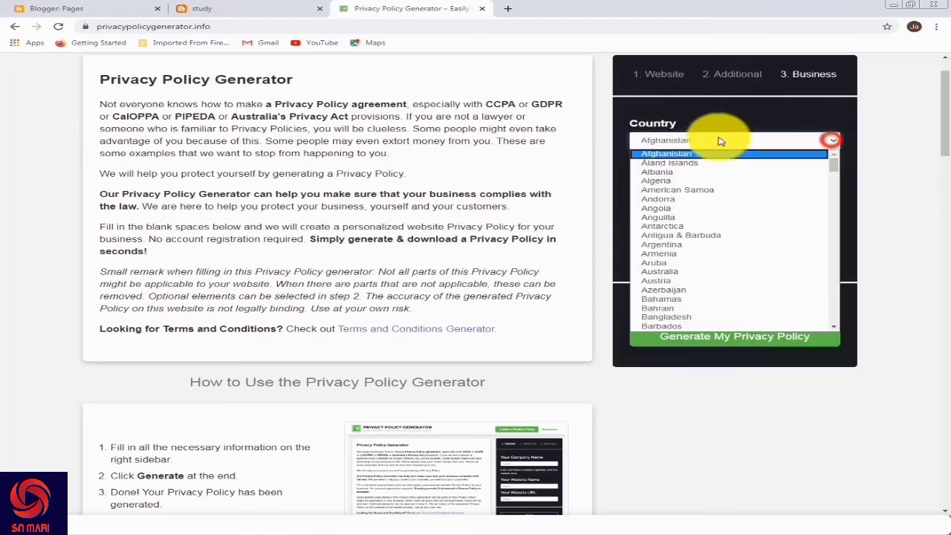
left_click(673, 145)
left_click(704, 142)
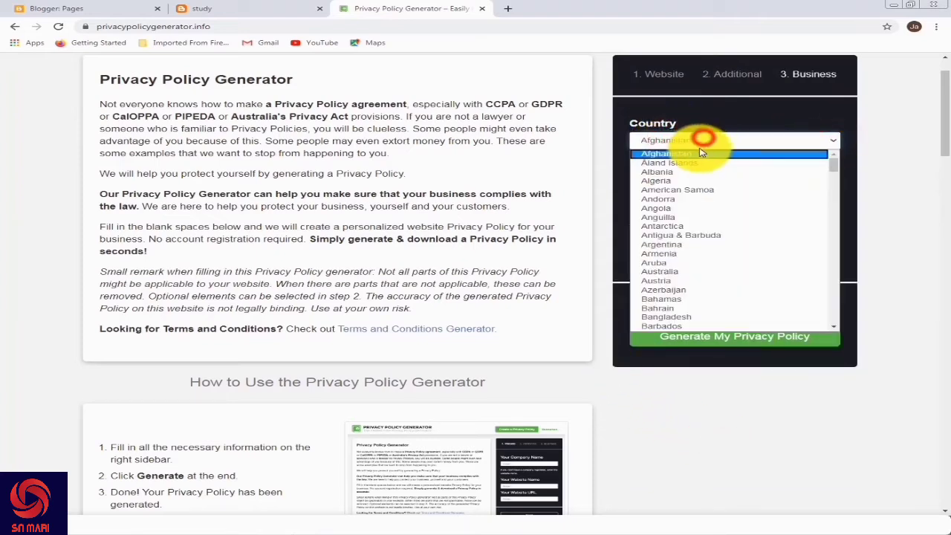
key("p")
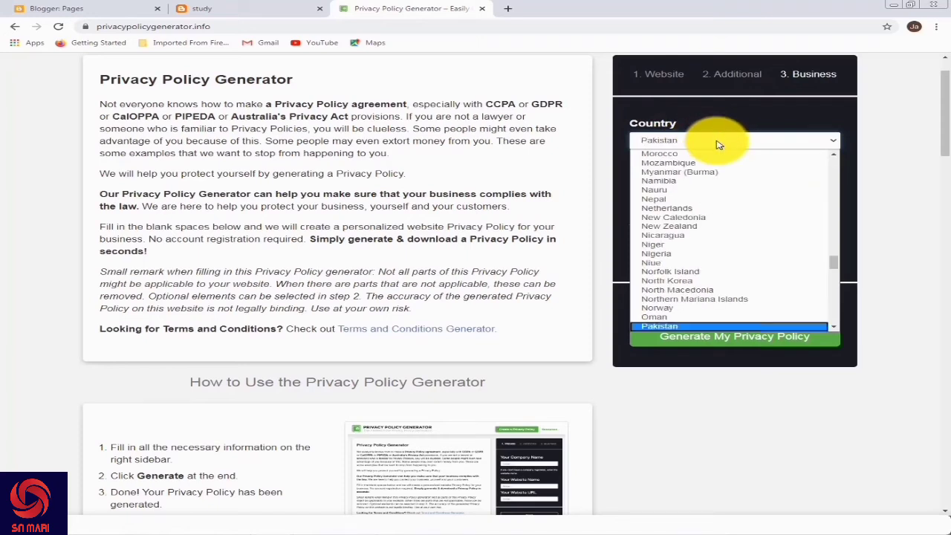
left_click(659, 140)
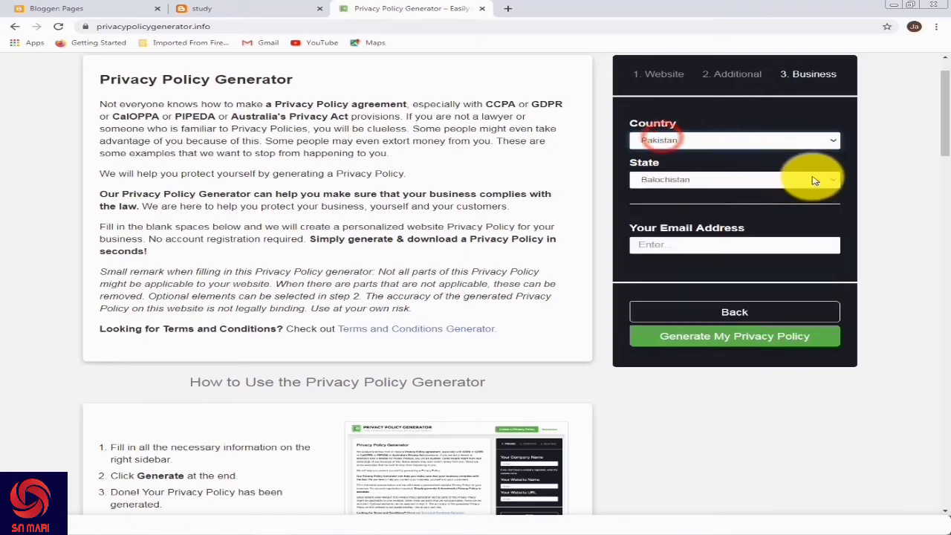
Set the state in the business details to Sindh and copy the contact email address from the Notepad file "b".
left_click(832, 182)
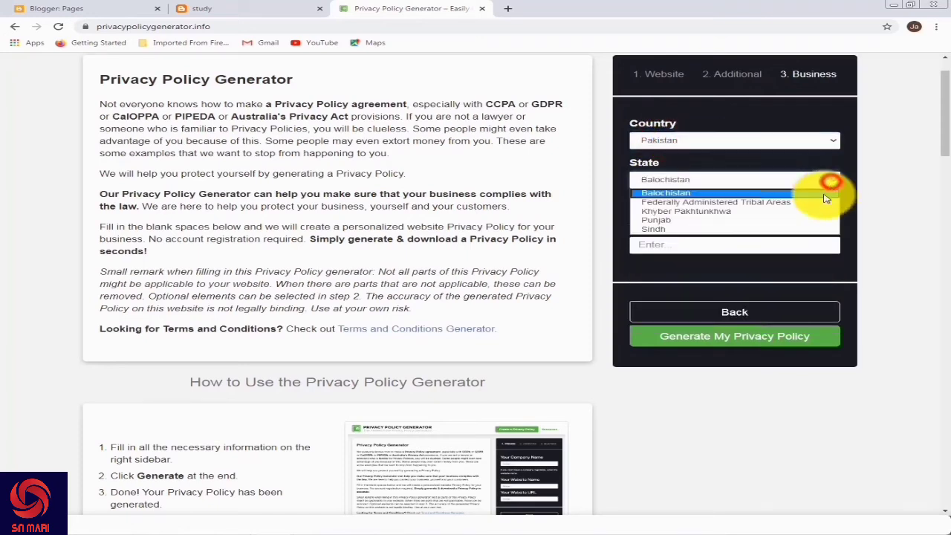
left_click(709, 231)
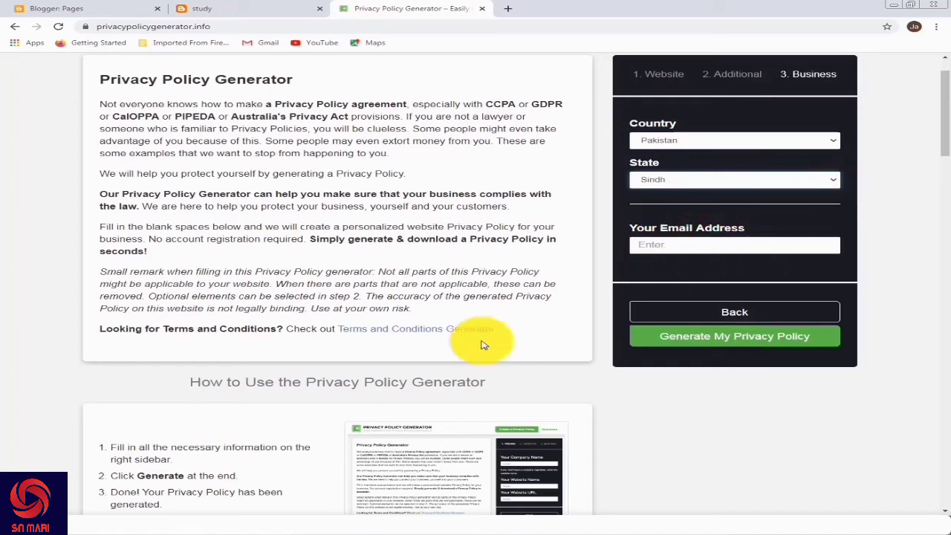
left_click(299, 525)
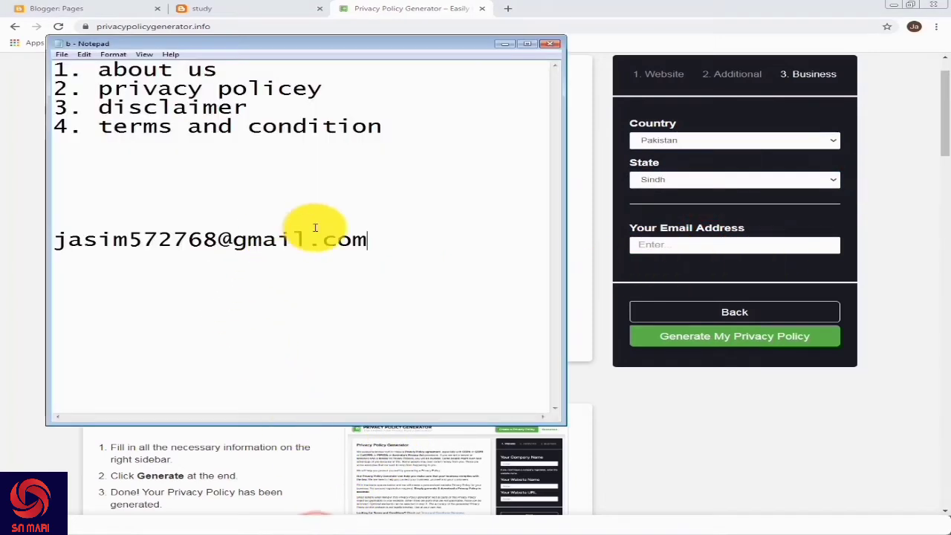
left_click_drag(368, 240, 47, 237)
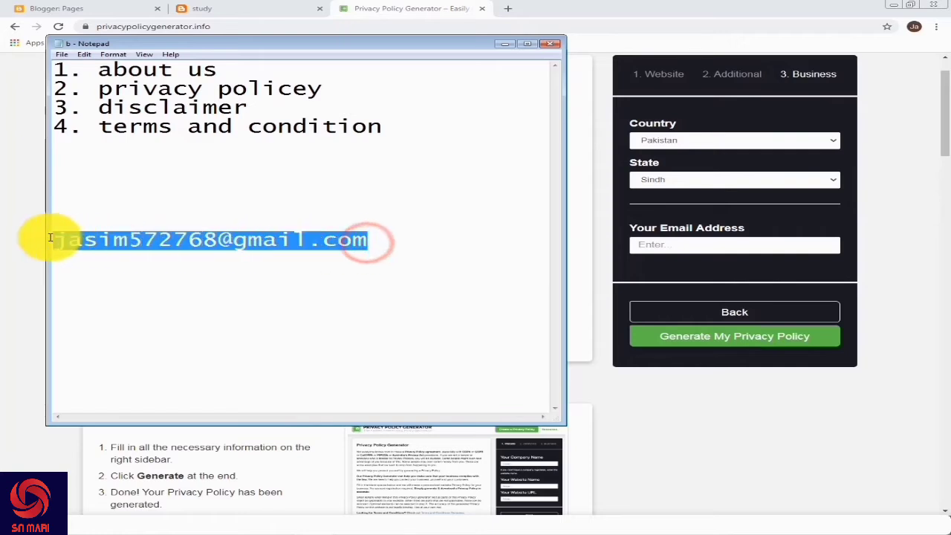
right_click(78, 245)
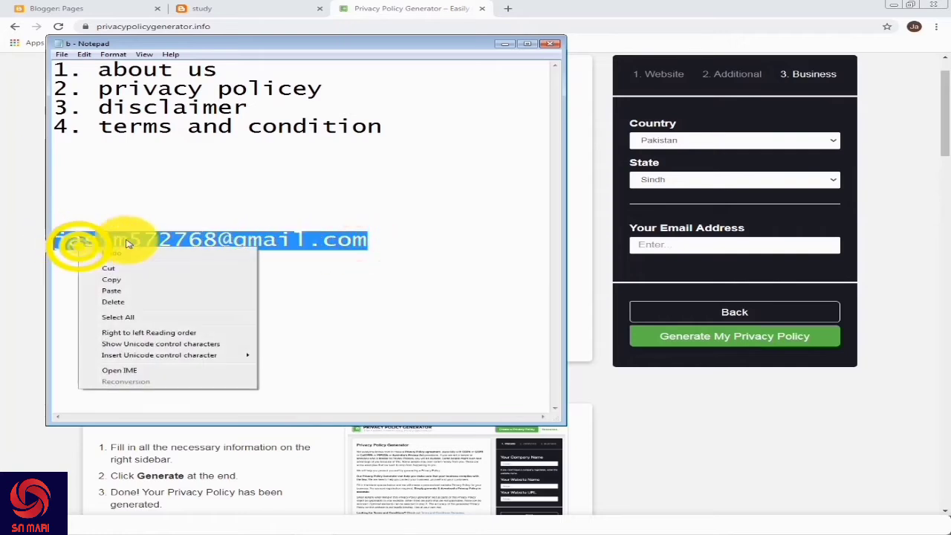
left_click(118, 281)
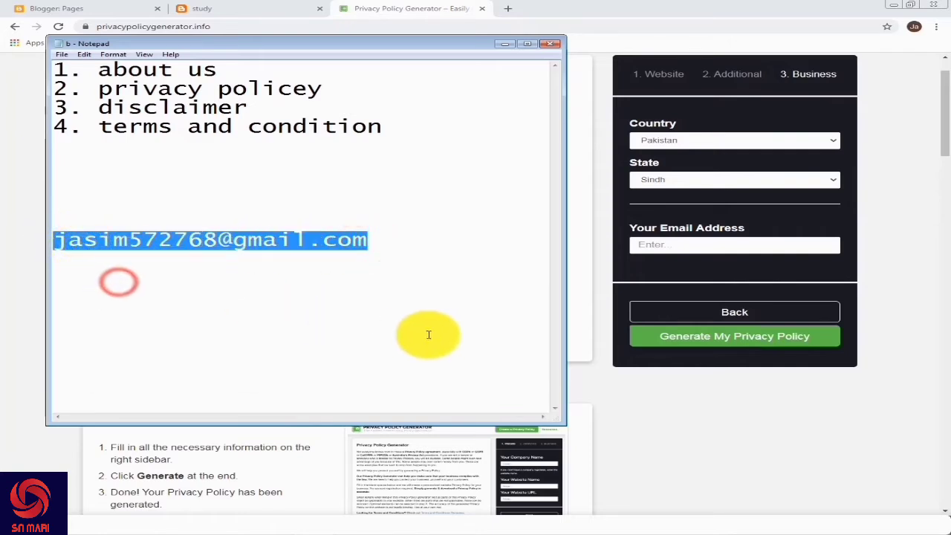
left_click(508, 44)
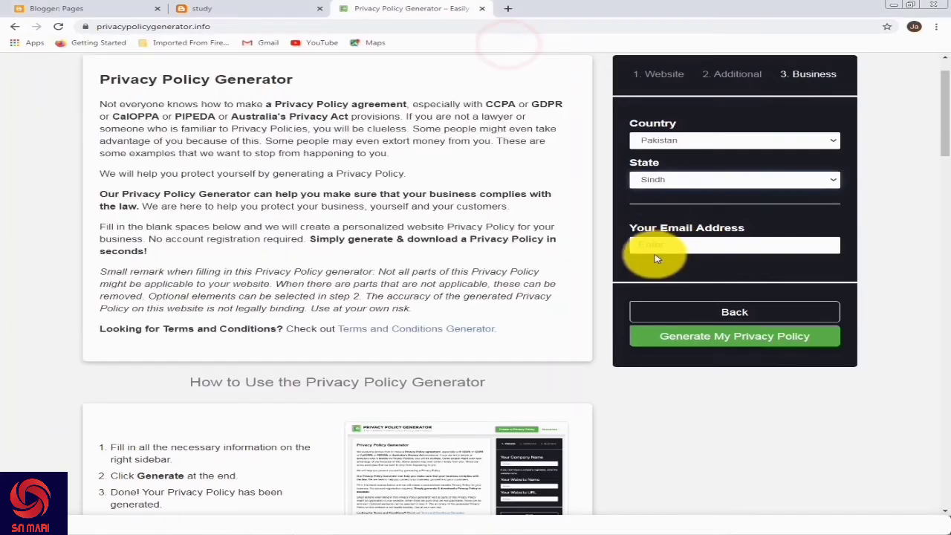
Paste the copied contact email into the business details and generate the privacy policy.
right_click(648, 246)
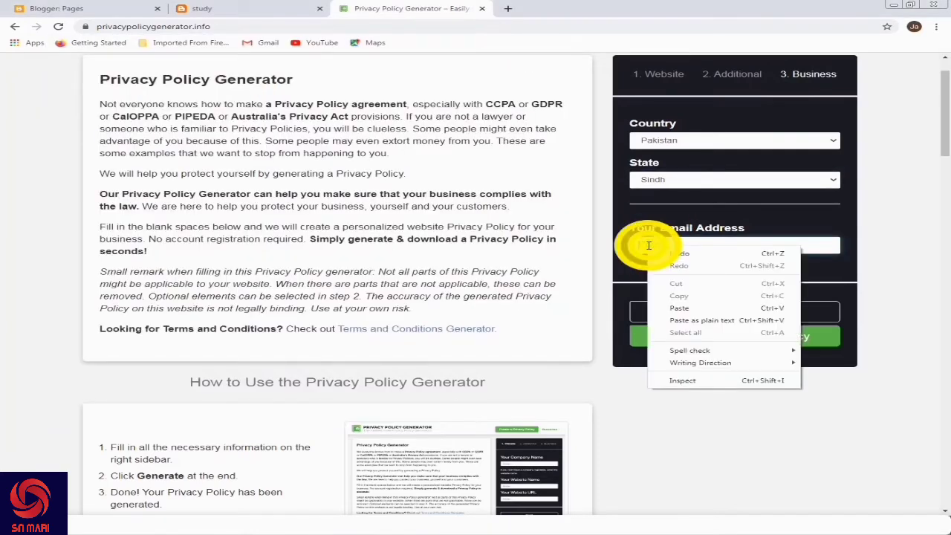
left_click(678, 312)
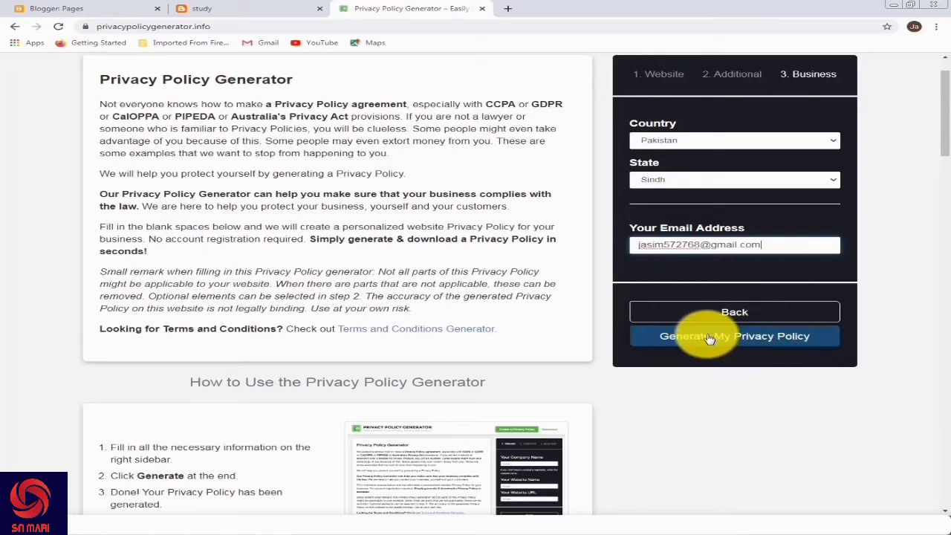
left_click(709, 337)
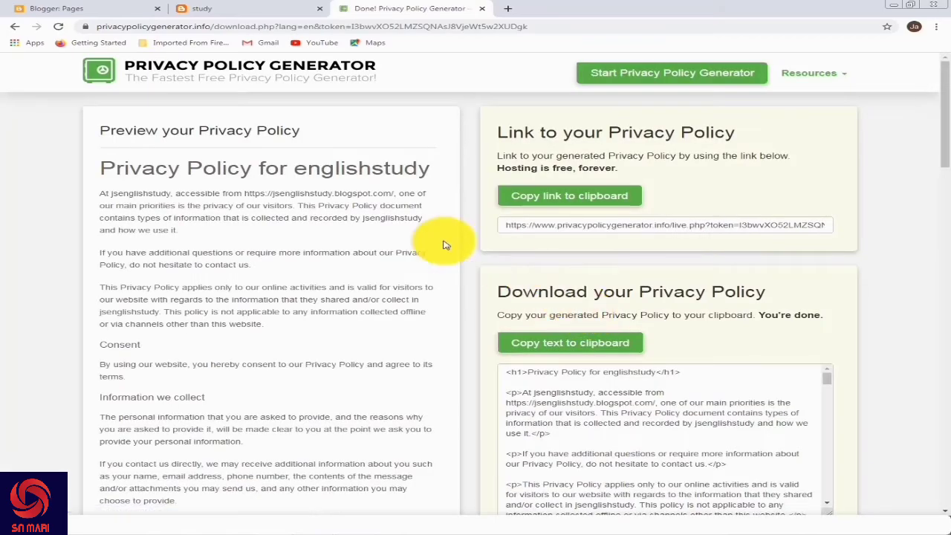
Look through the generated policy's HTML text and copy the whole text to the clipboard.
scroll(771, 378, "down", 3)
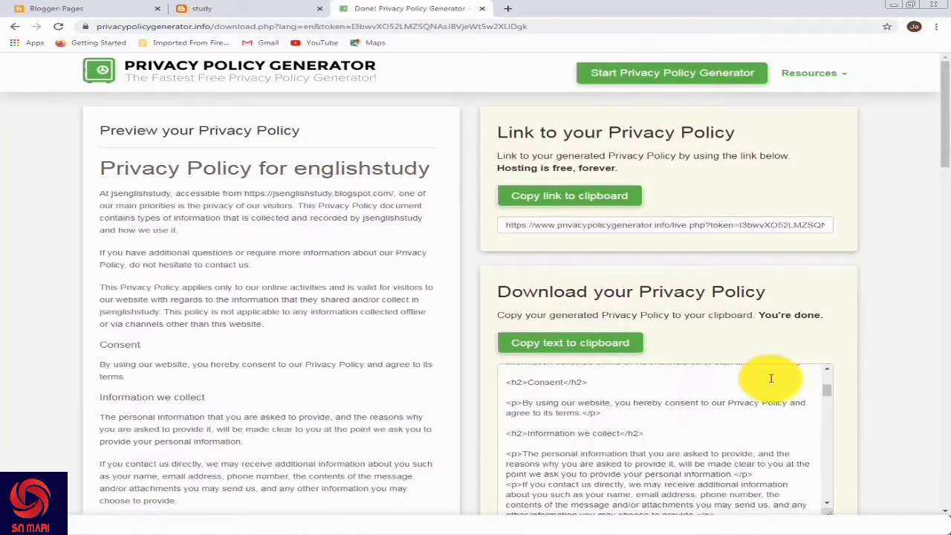
scroll(771, 379, "up", 3)
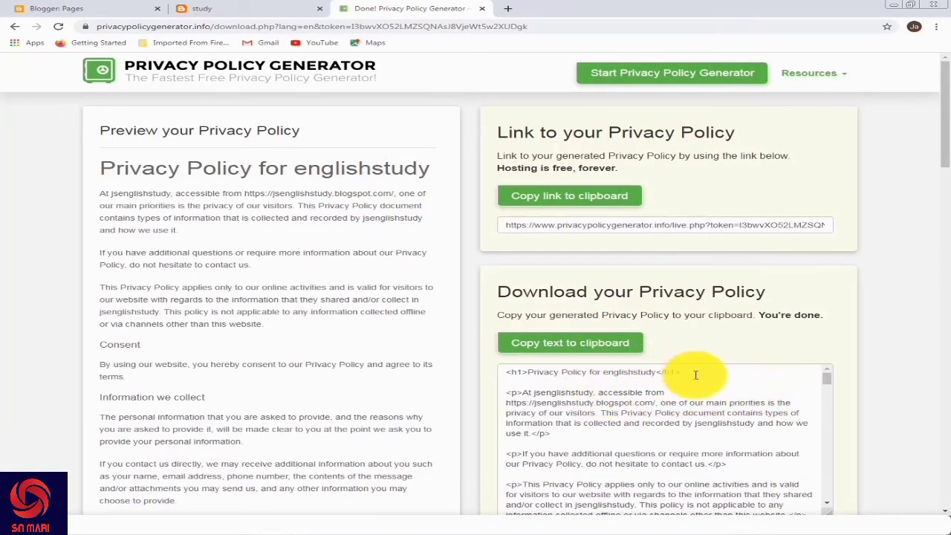
scroll(696, 375, "down", 5)
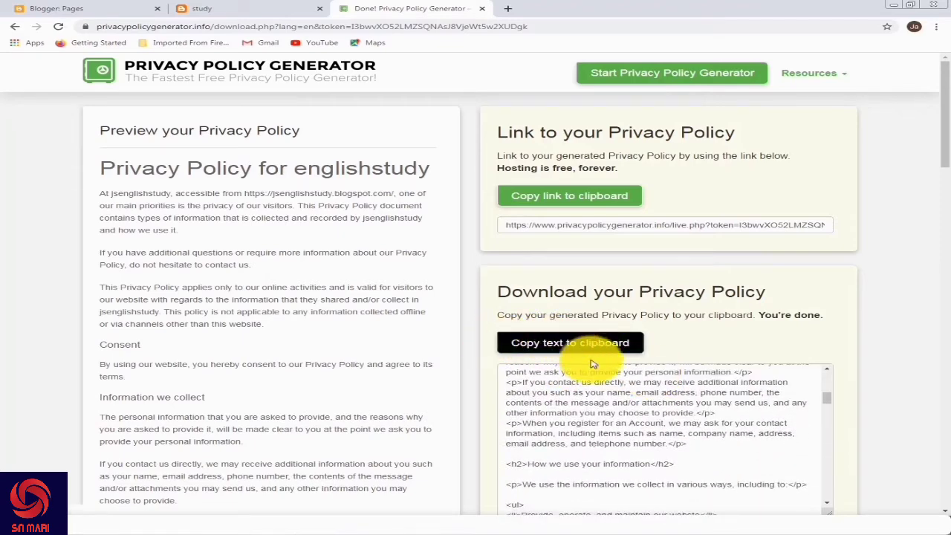
scroll(633, 389, "down", 15)
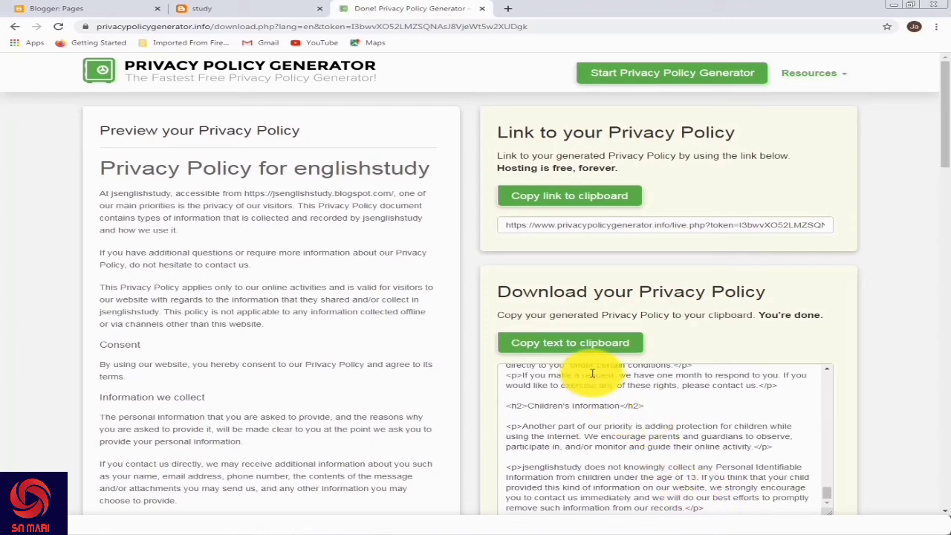
left_click(574, 347)
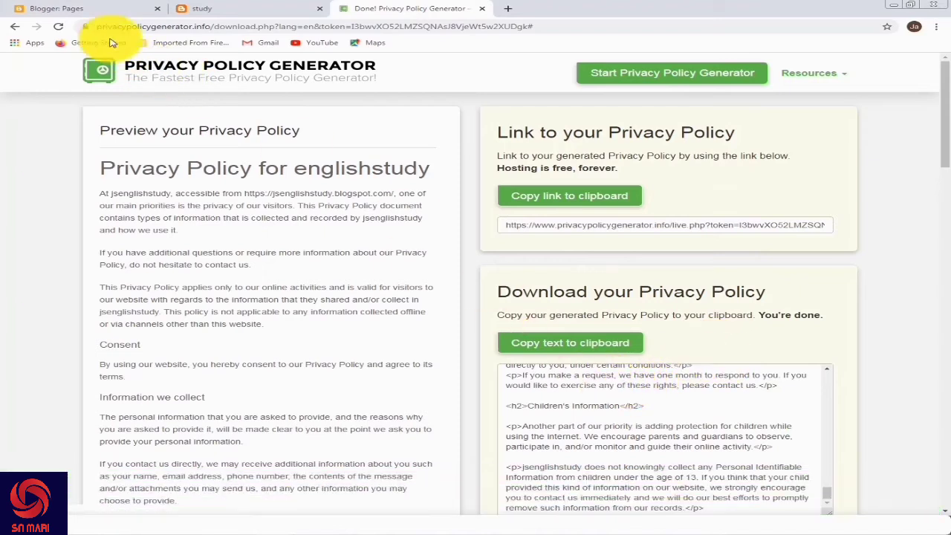
Create a new page for the study blog in Blogger and paste the copied policy text into its body.
left_click(61, 7)
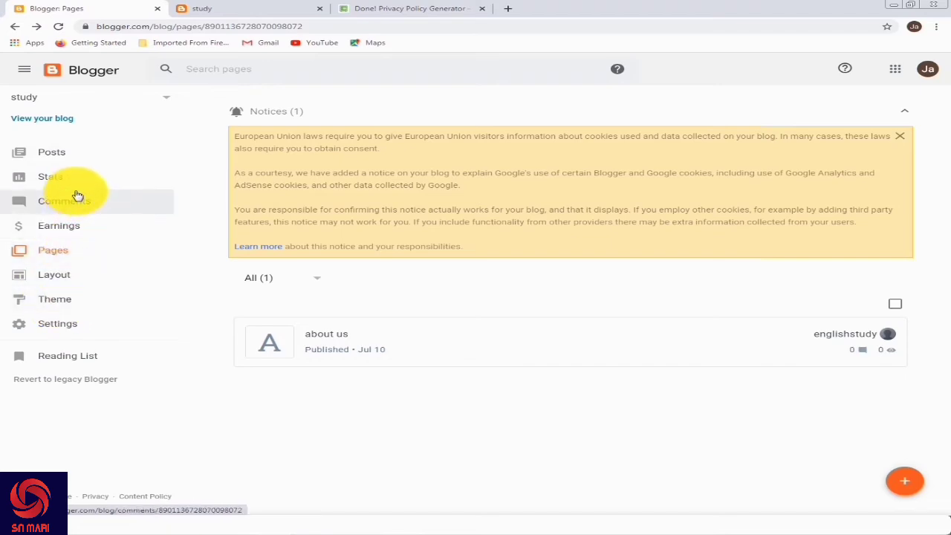
left_click(54, 253)
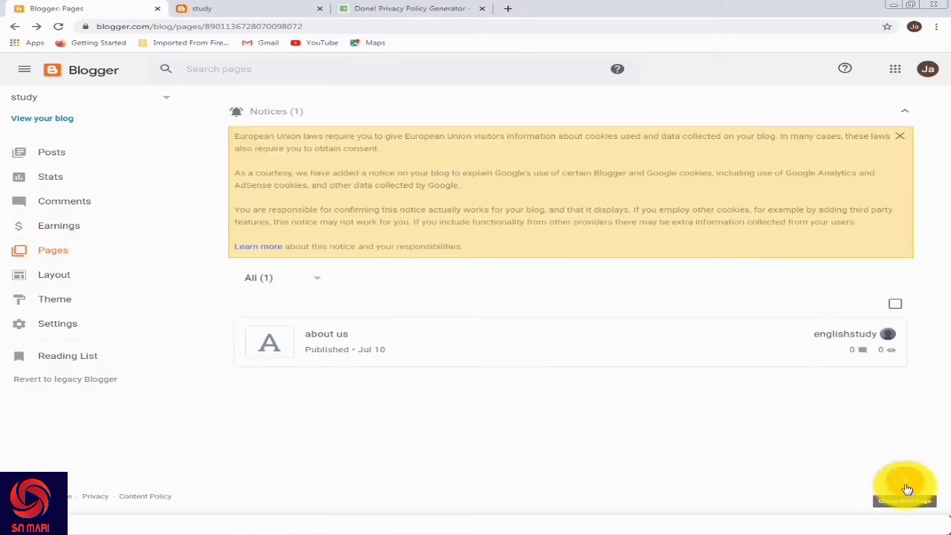
left_click(906, 489)
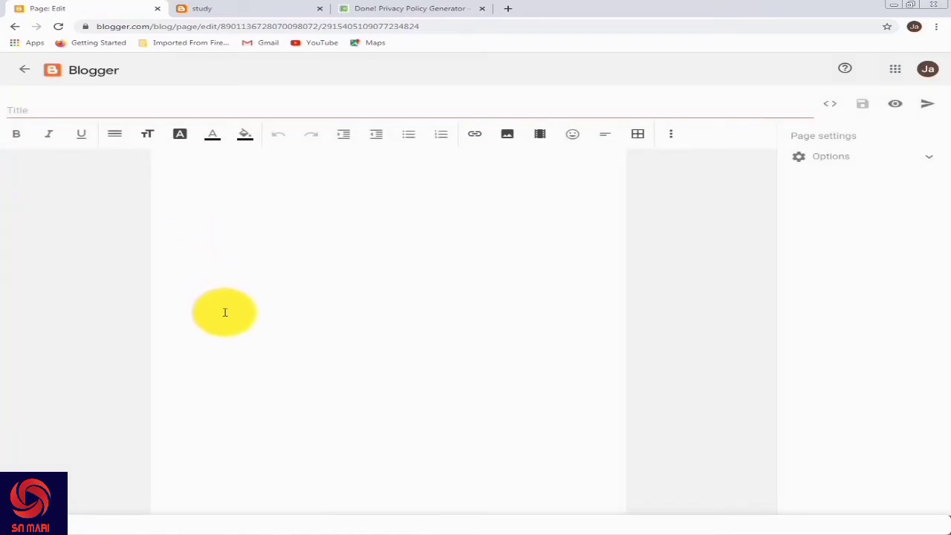
left_click(174, 180)
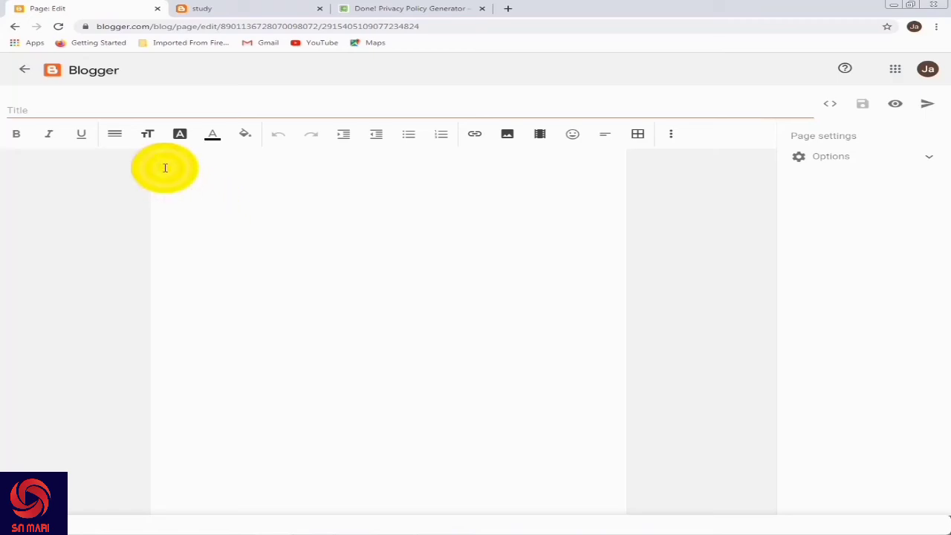
right_click(165, 168)
left_click(203, 231)
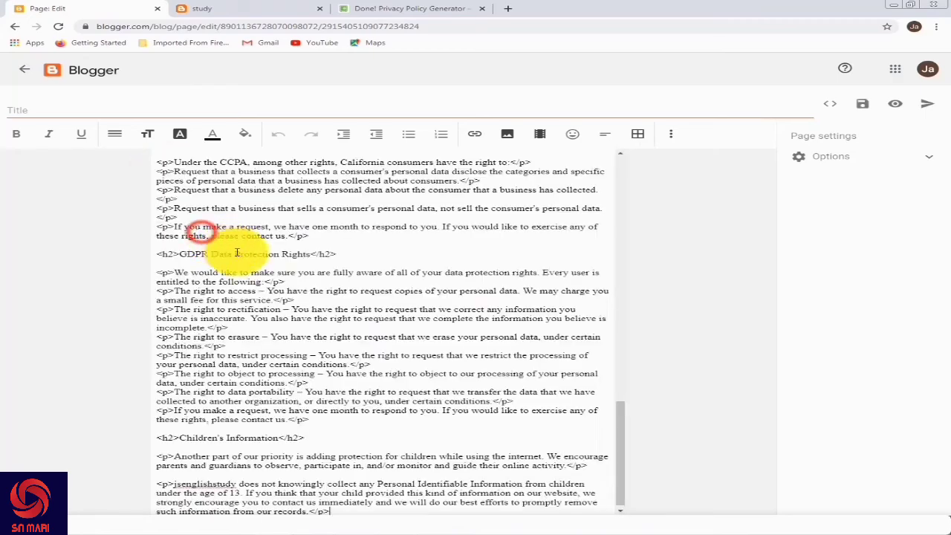
Copy the words "Privacy Policy" from the first heading of the pasted text and paste them as the page title.
scroll(400, 287, "up", 3)
scroll(399, 287, "up", 5)
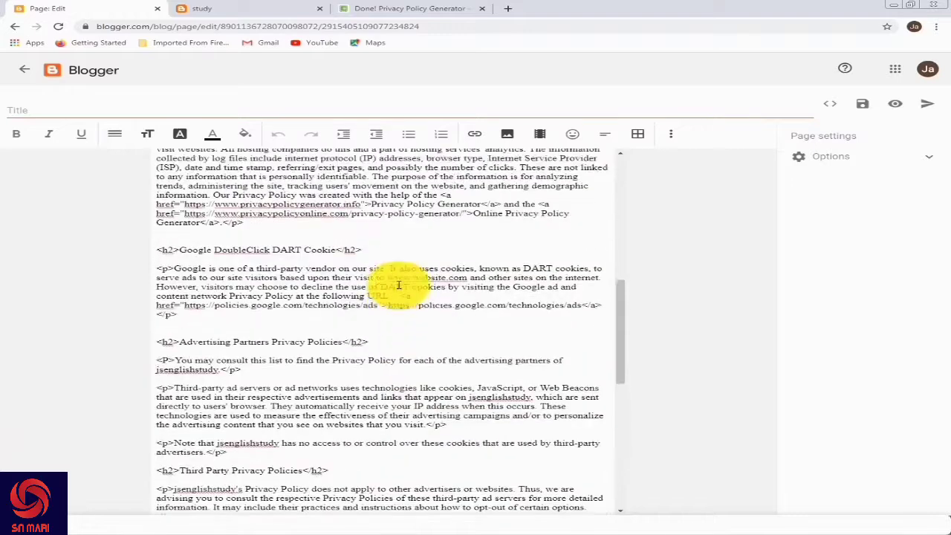
scroll(400, 285, "up", 1)
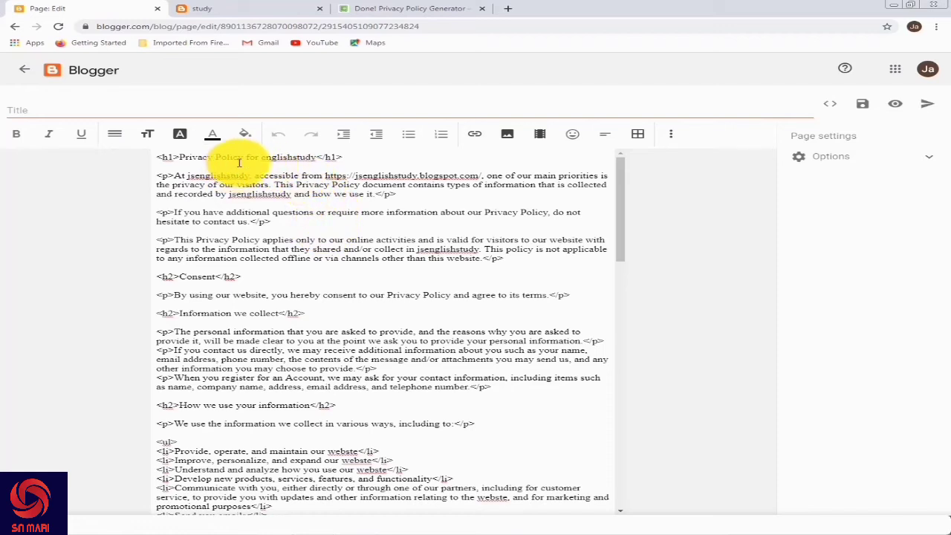
left_click_drag(243, 156, 192, 158)
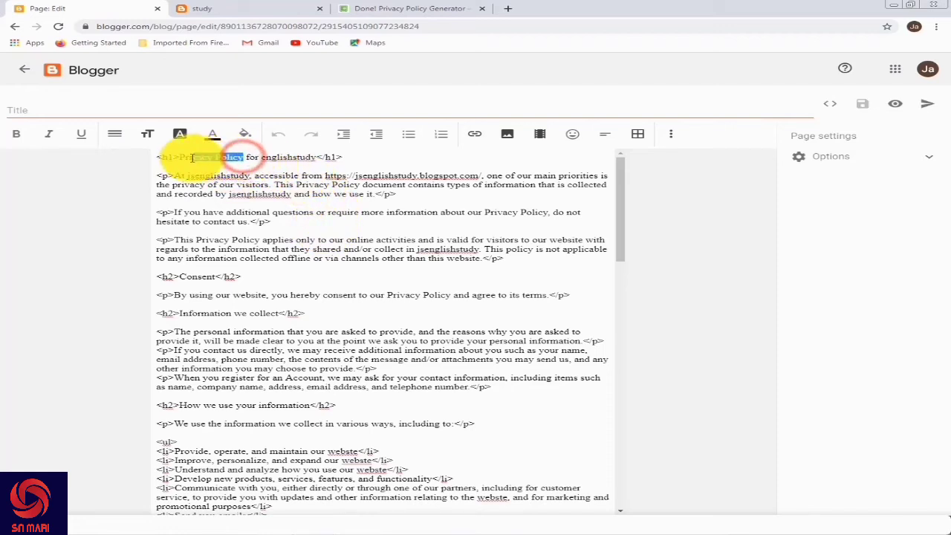
right_click(189, 158)
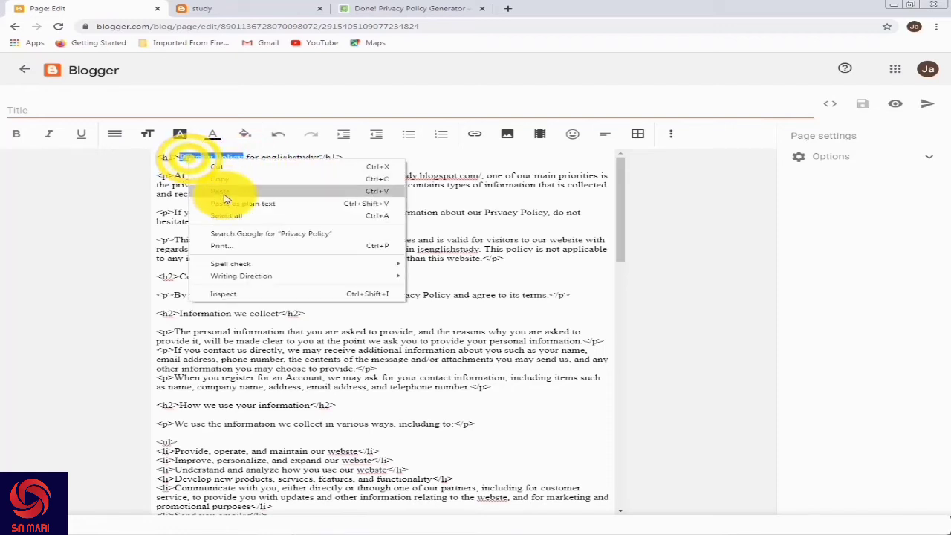
left_click(219, 181)
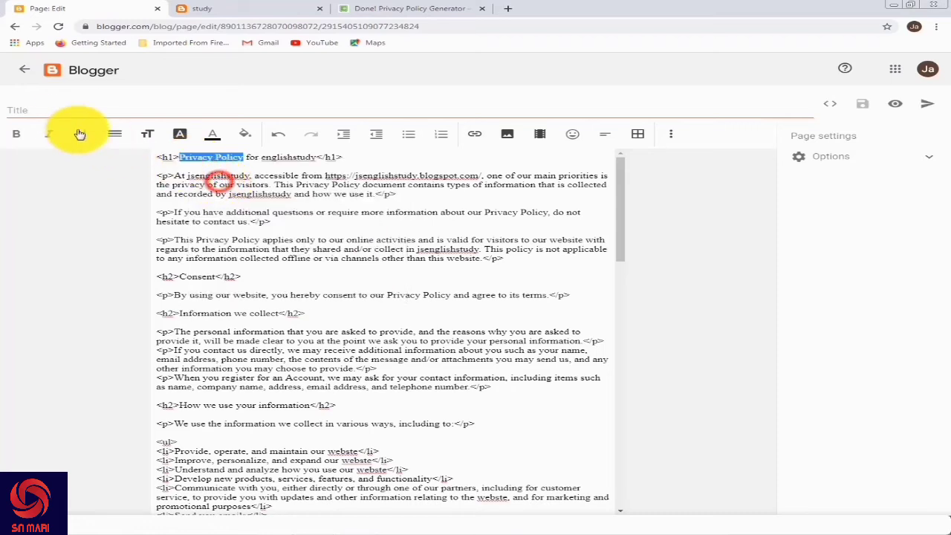
right_click(22, 111)
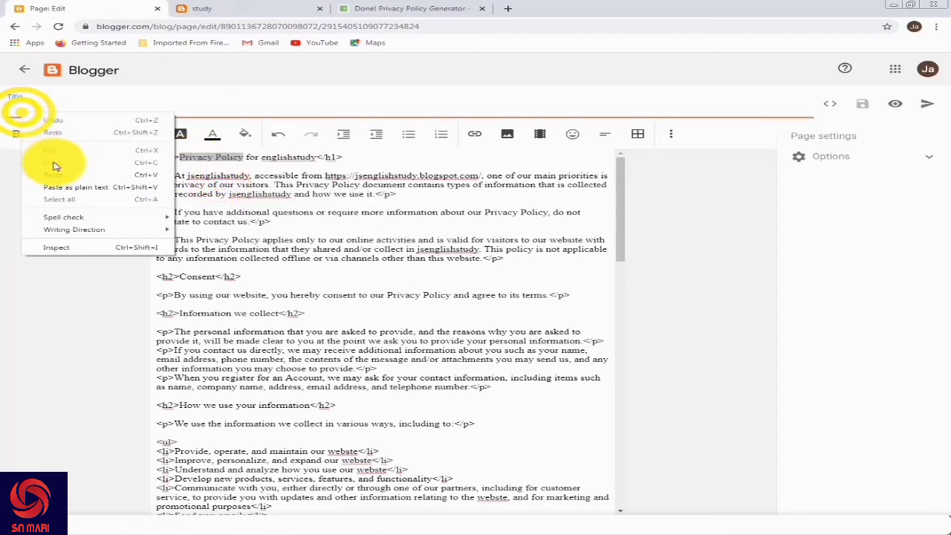
left_click(55, 176)
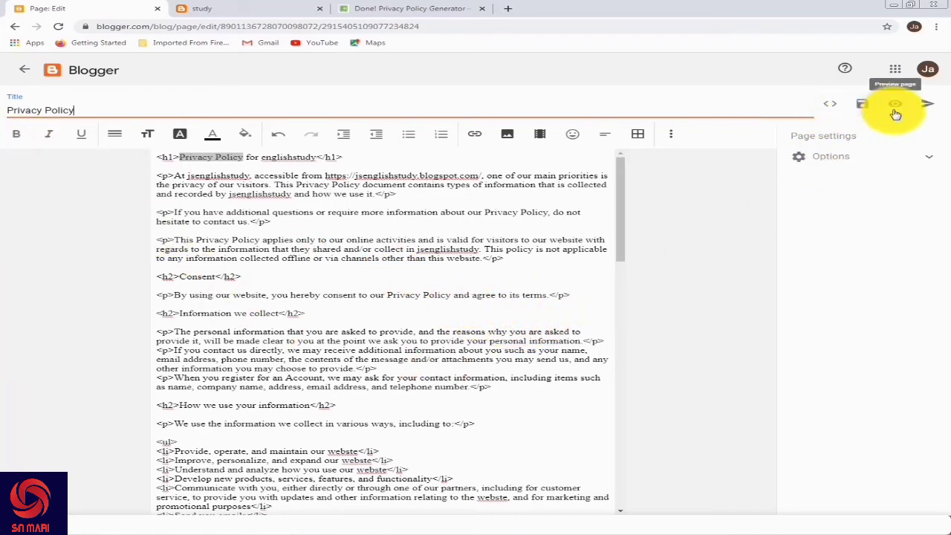
Examine the HTML source of the Privacy Policy page and return to the compose view.
left_click(833, 108)
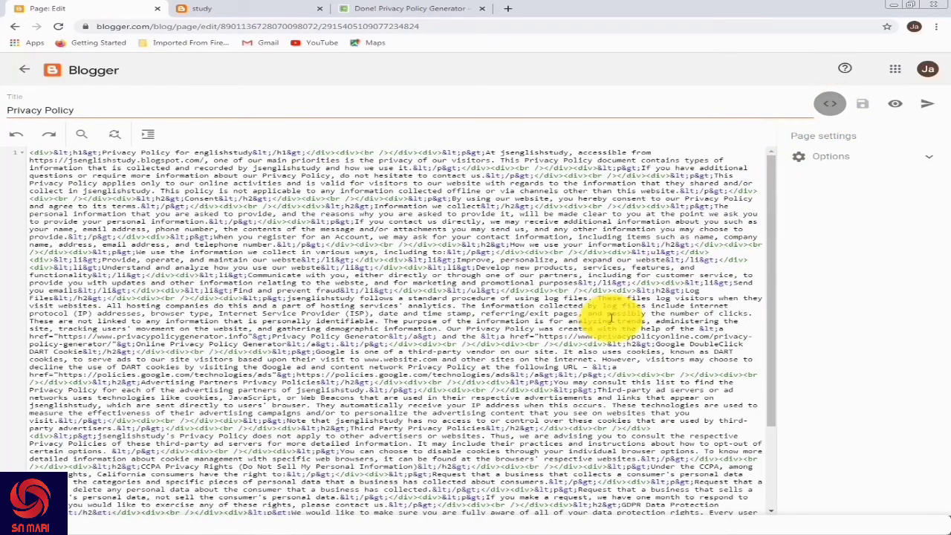
scroll(554, 278, "down", 3)
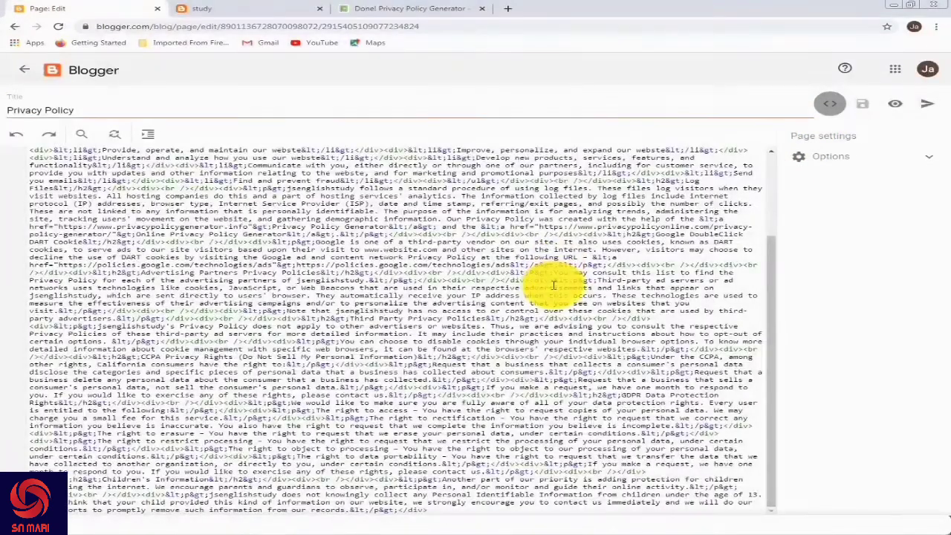
scroll(490, 433, "up", 3)
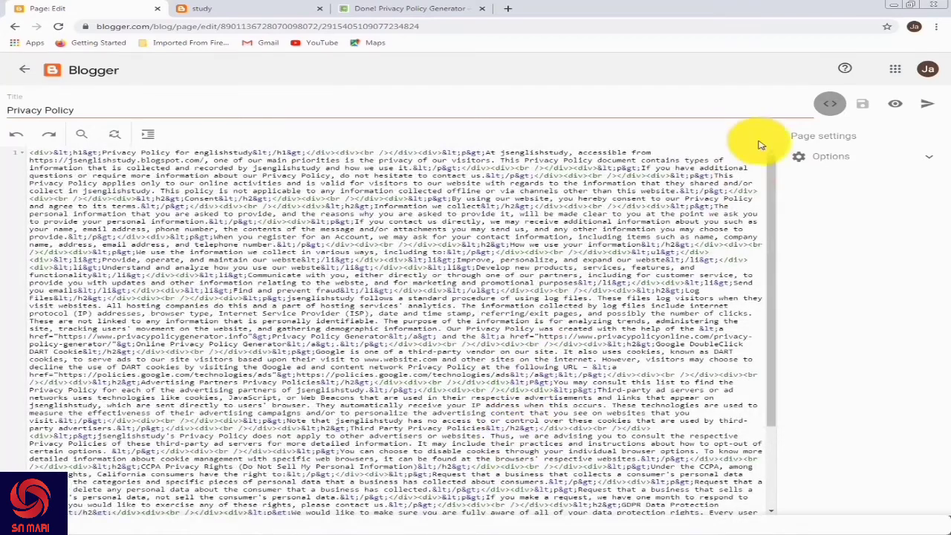
left_click(827, 104)
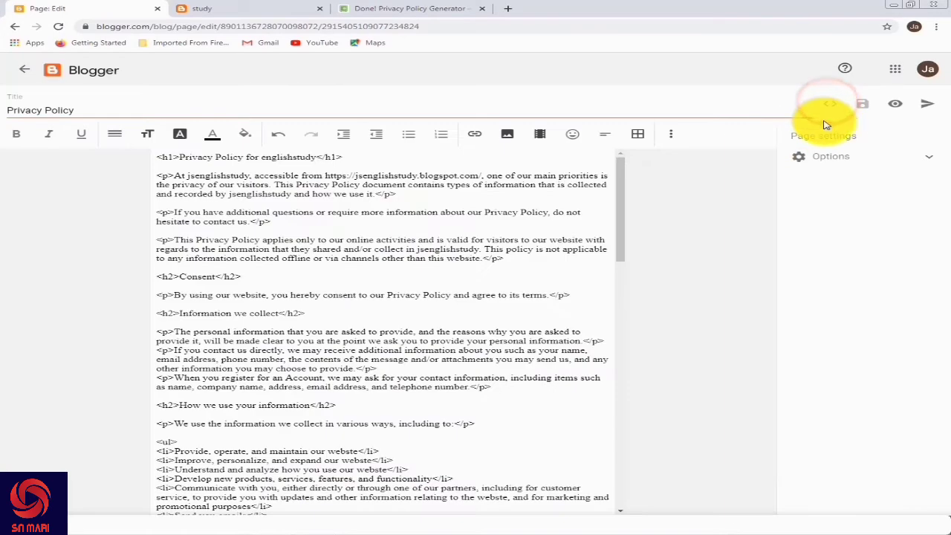
Review the pasted policy text through to its end and publish the Privacy Policy page to the blog.
scroll(485, 334, "down", 10)
scroll(488, 353, "down", 3)
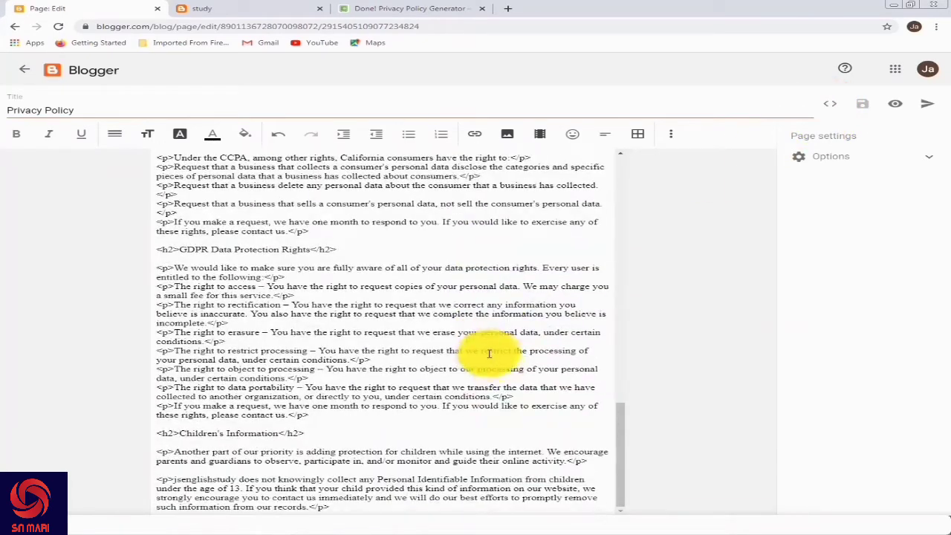
scroll(414, 401, "up", 15)
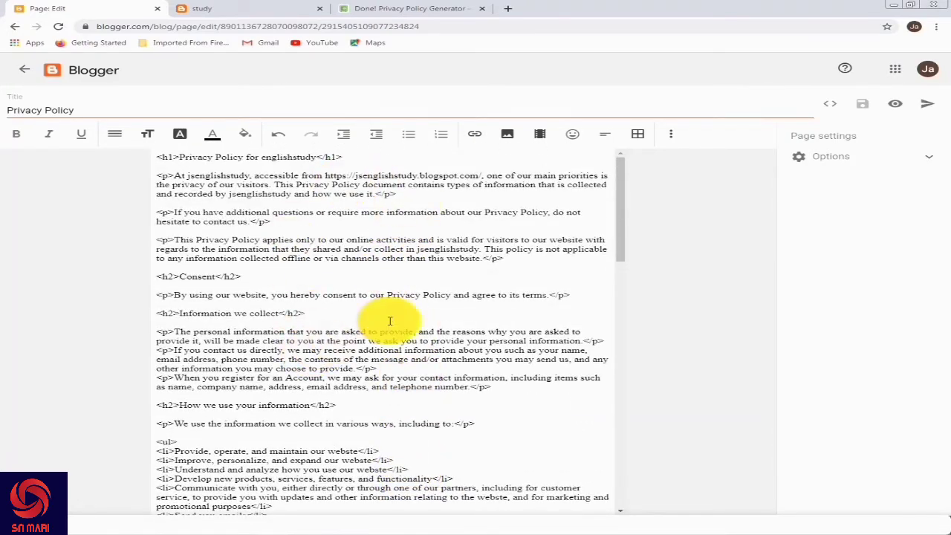
scroll(379, 323, "down", 15)
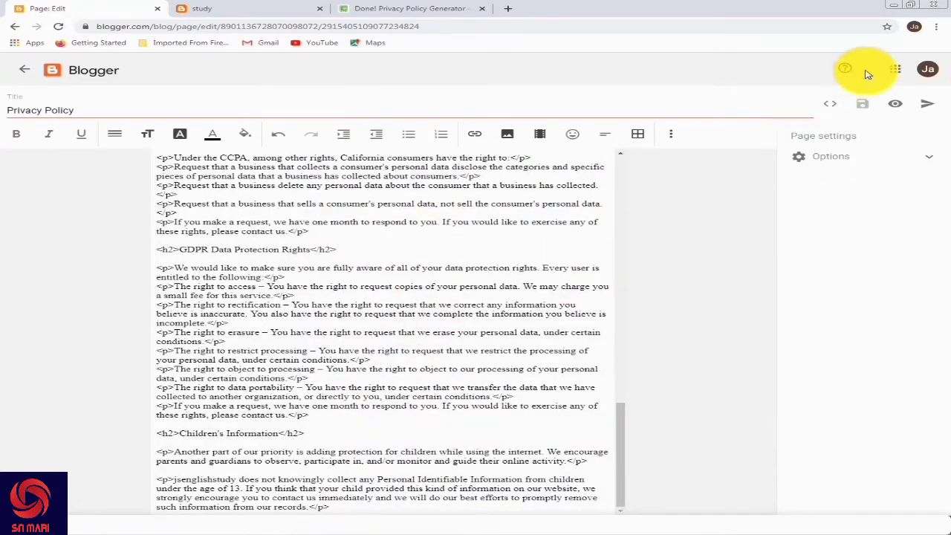
left_click(924, 106)
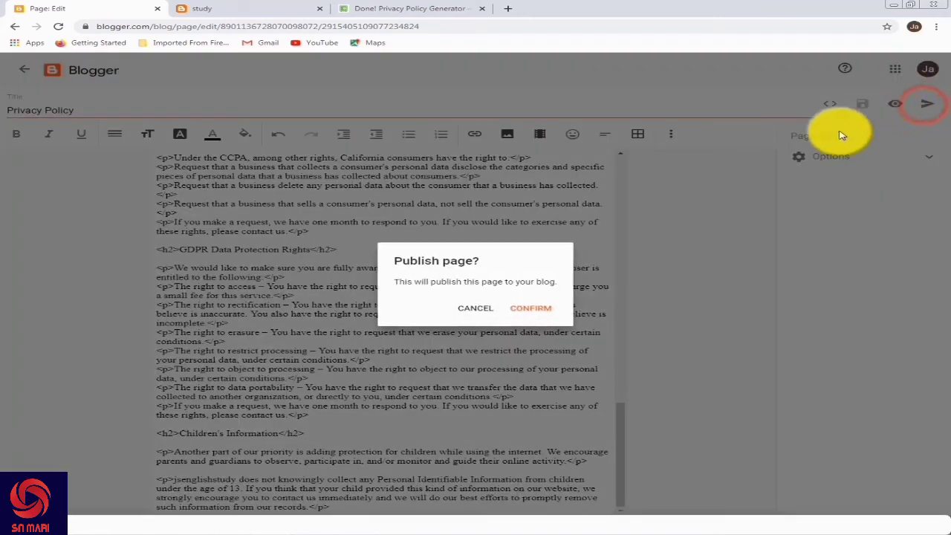
left_click(523, 307)
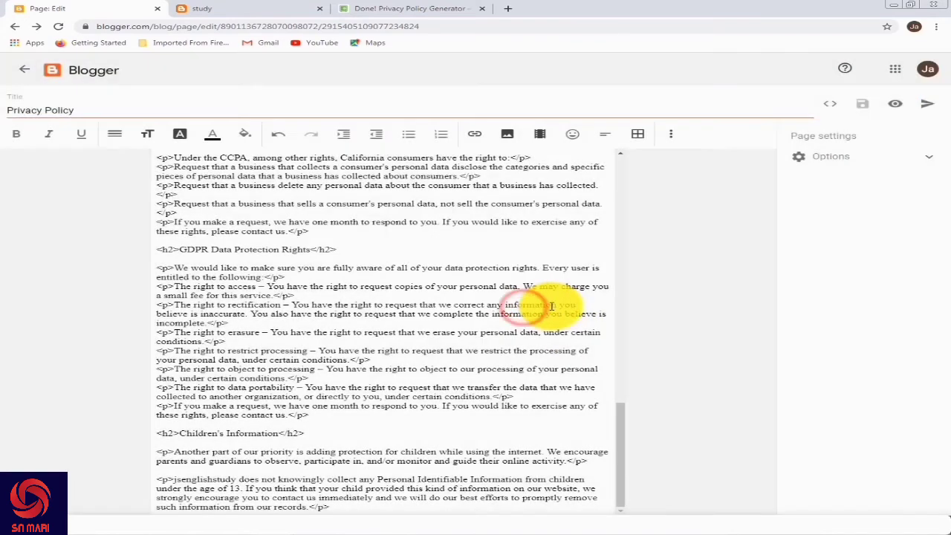